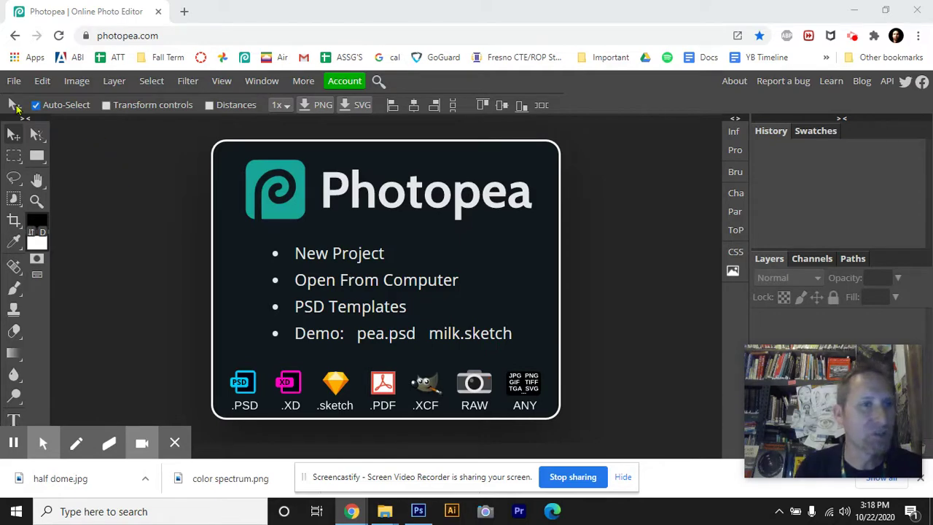
Step: Create a new project in inches with width 6, height 6 and resolution 300 DPI
left_click(13, 83)
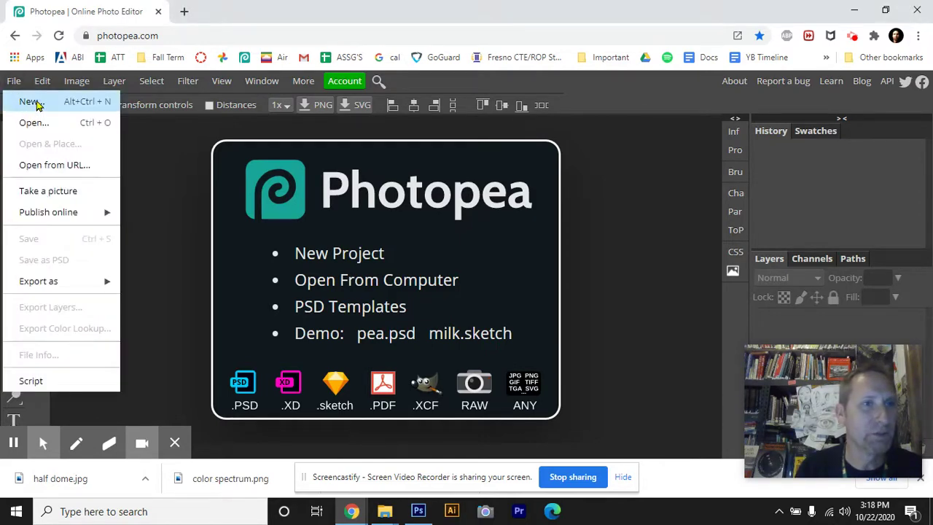
left_click(31, 102)
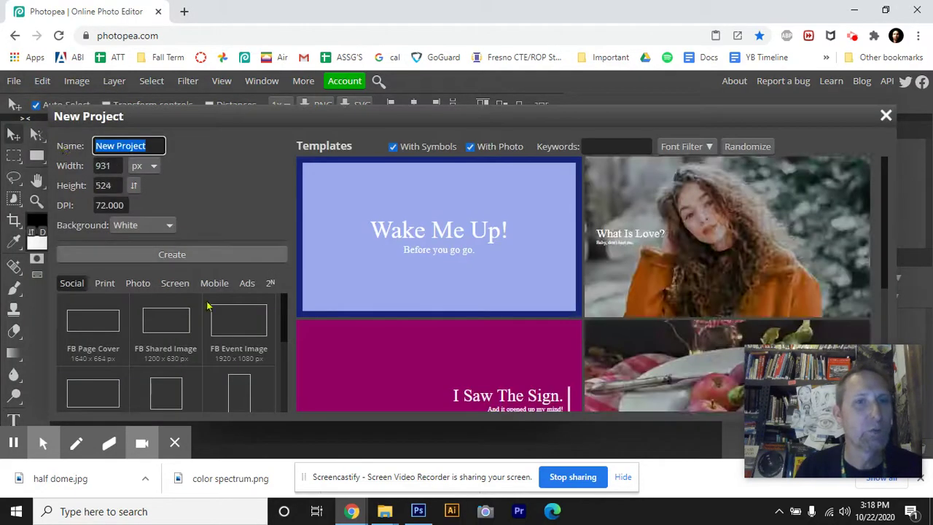
left_click(151, 167)
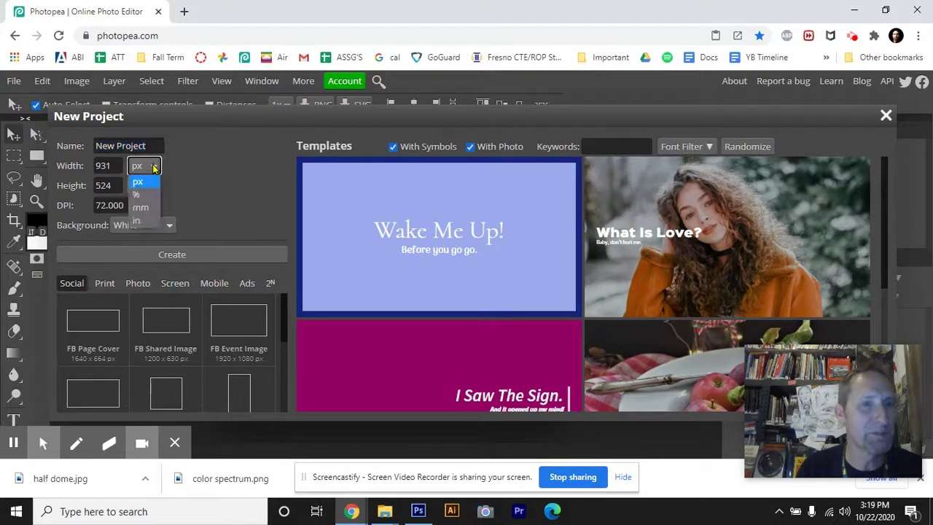
left_click(146, 222)
left_click(103, 165)
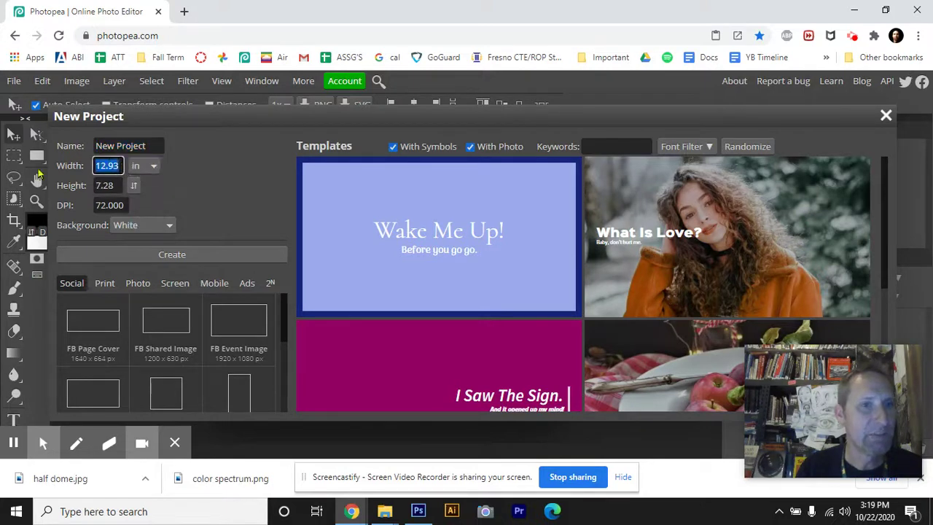
type("6")
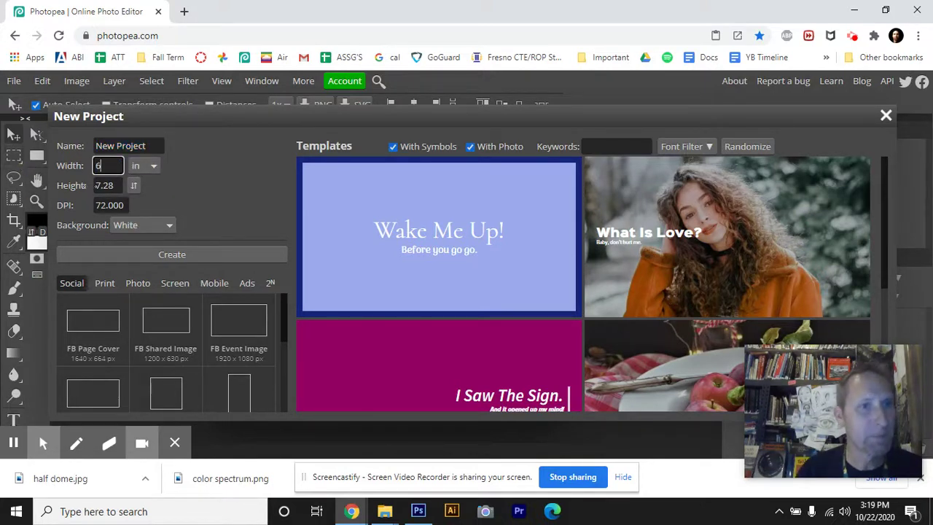
left_click(111, 185)
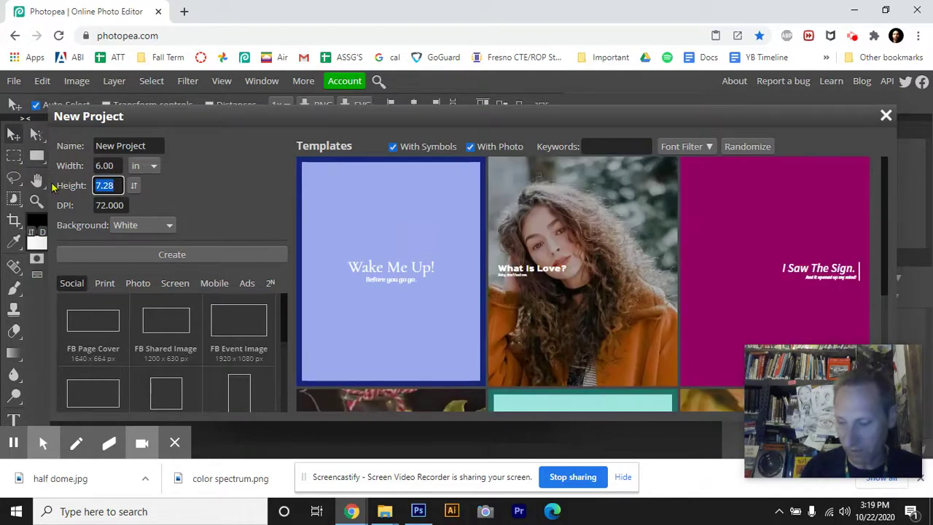
type("6")
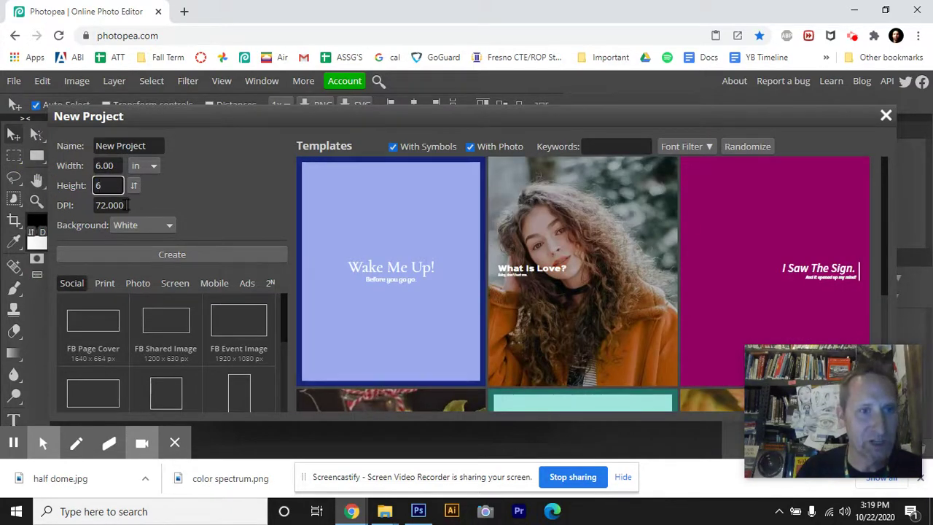
left_click(124, 205)
type("300")
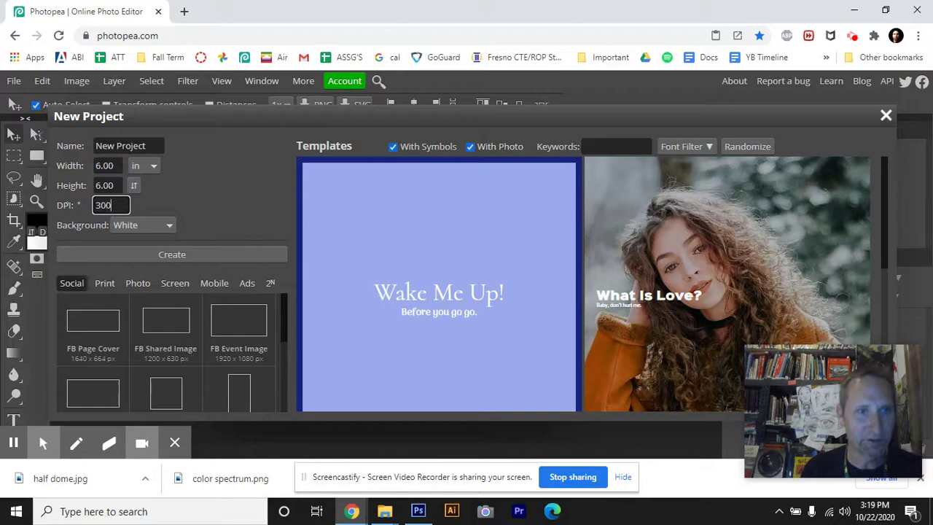
left_click(187, 256)
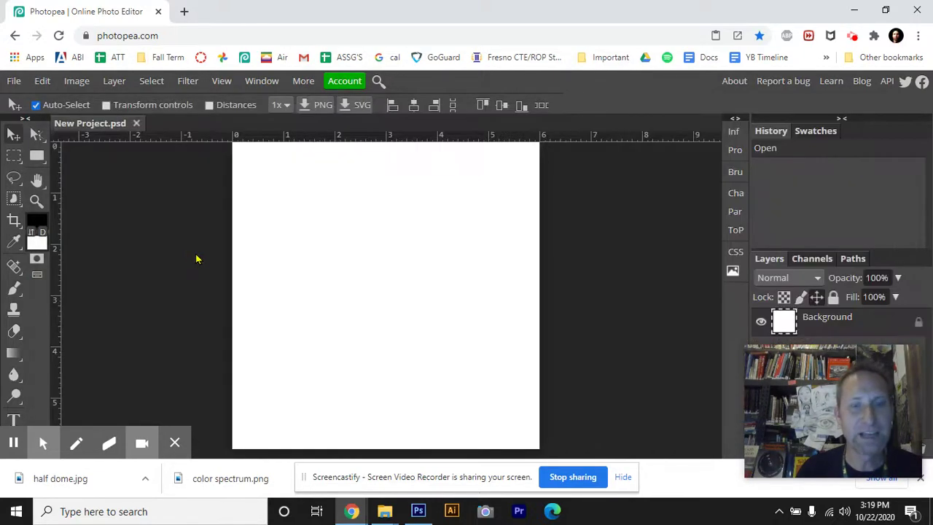
left_click(223, 82)
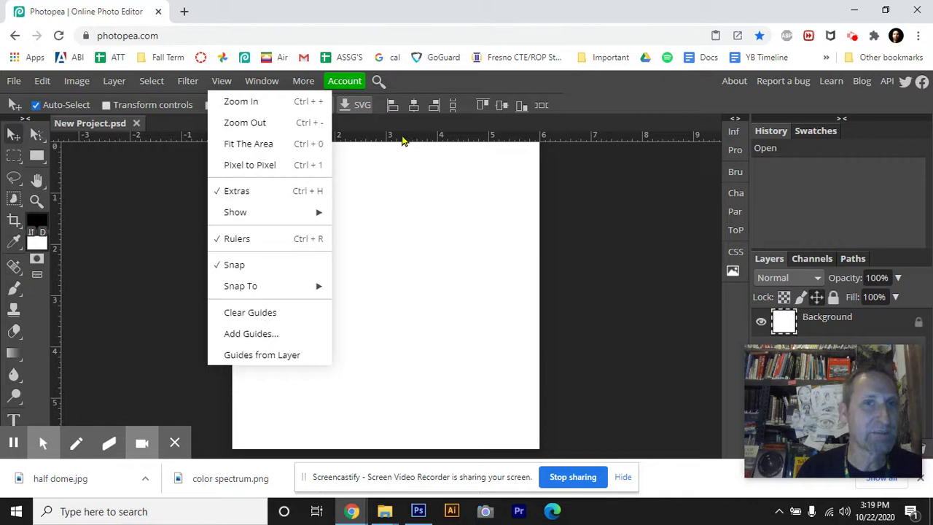
left_click(50, 86)
left_click(50, 86)
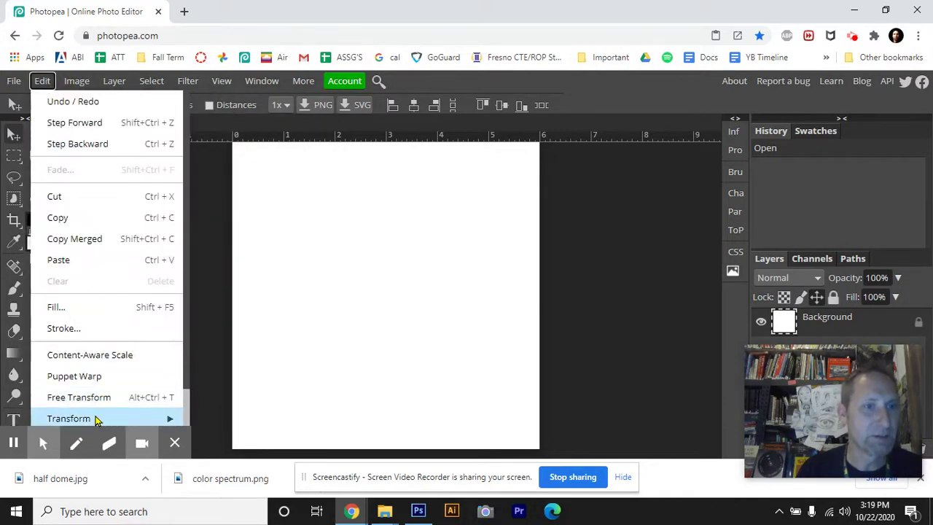
mouse_move(93, 418)
scroll(93, 417, "down", 1)
scroll(94, 418, "down", 2)
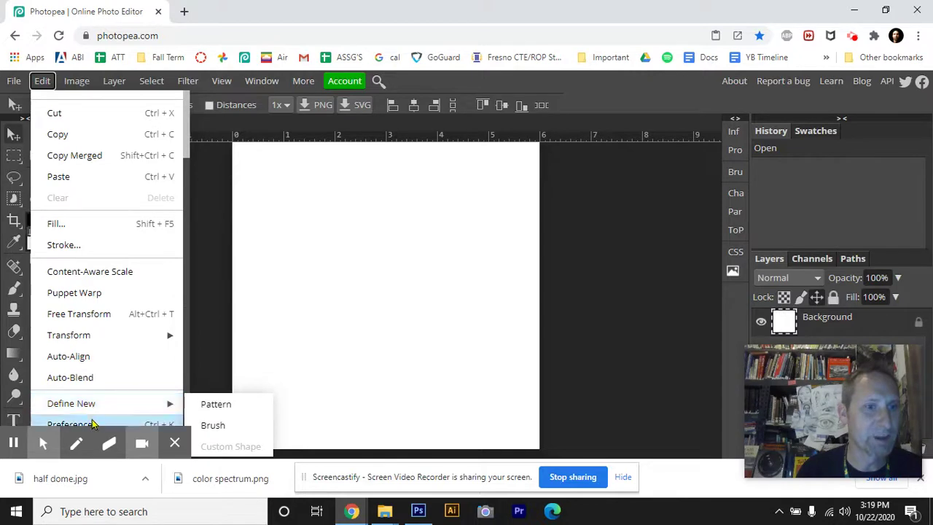
left_click(92, 423)
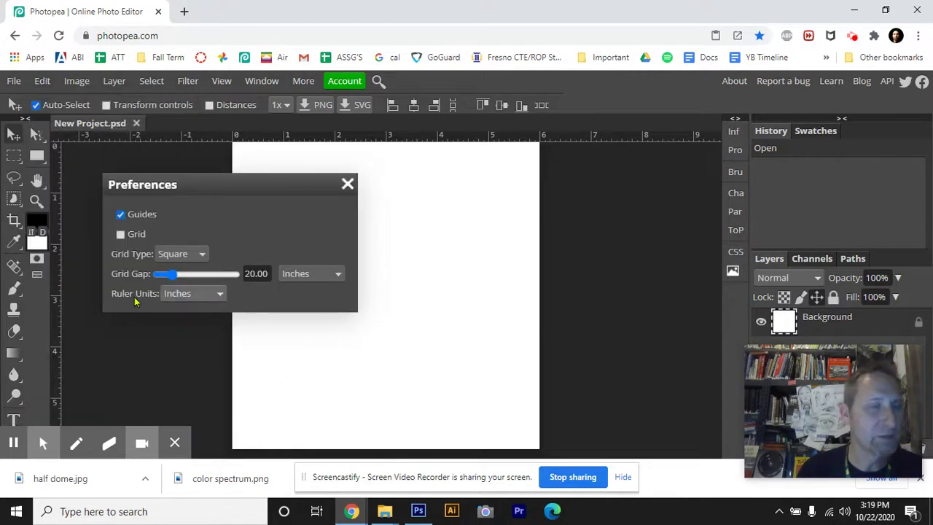
left_click(193, 295)
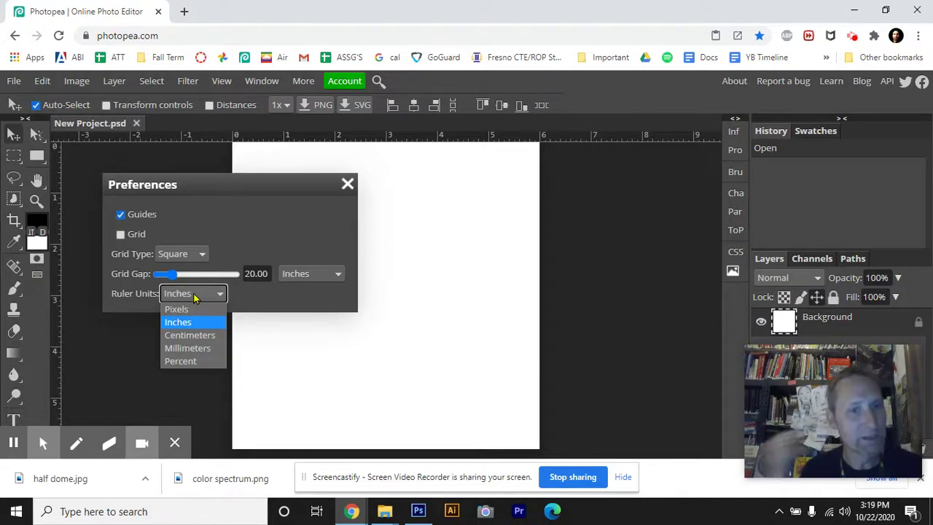
left_click(194, 325)
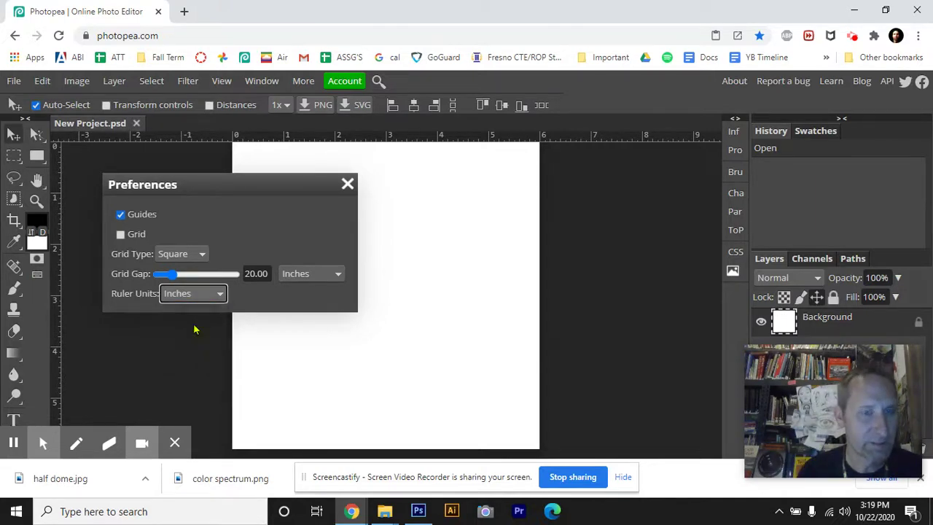
left_click(348, 185)
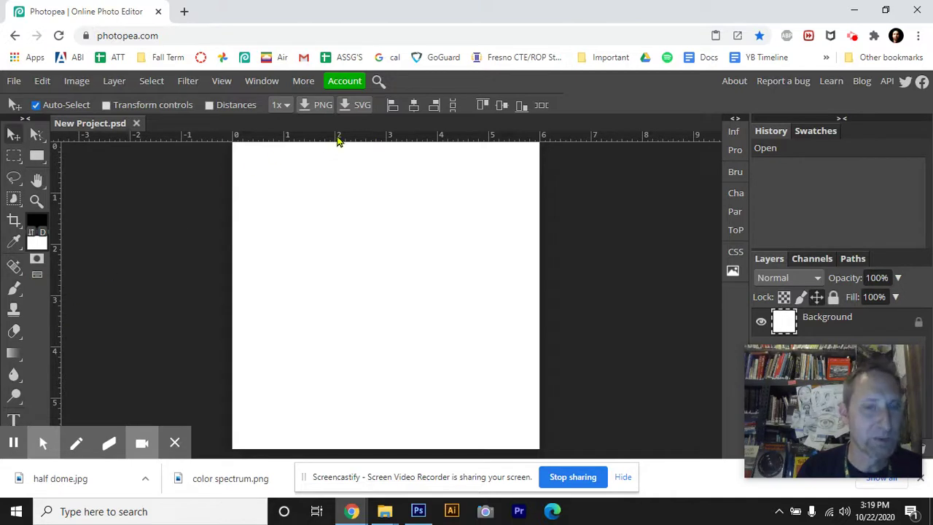
Step: Add horizontal guides at 1, 2, 3, 4 and 5 inches
left_click_drag(338, 140, 334, 191)
left_click_drag(356, 139, 340, 246)
left_click_drag(358, 140, 360, 296)
left_click_drag(372, 138, 369, 344)
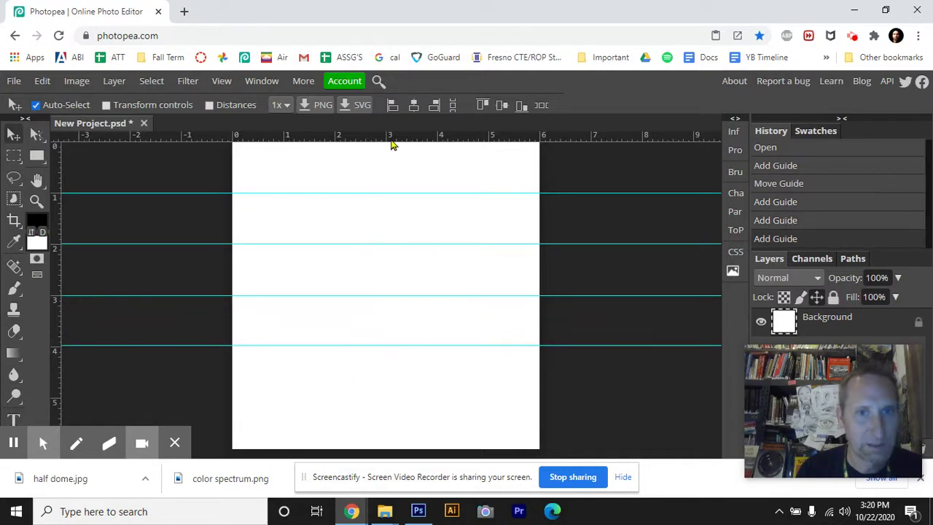
left_click_drag(392, 140, 359, 398)
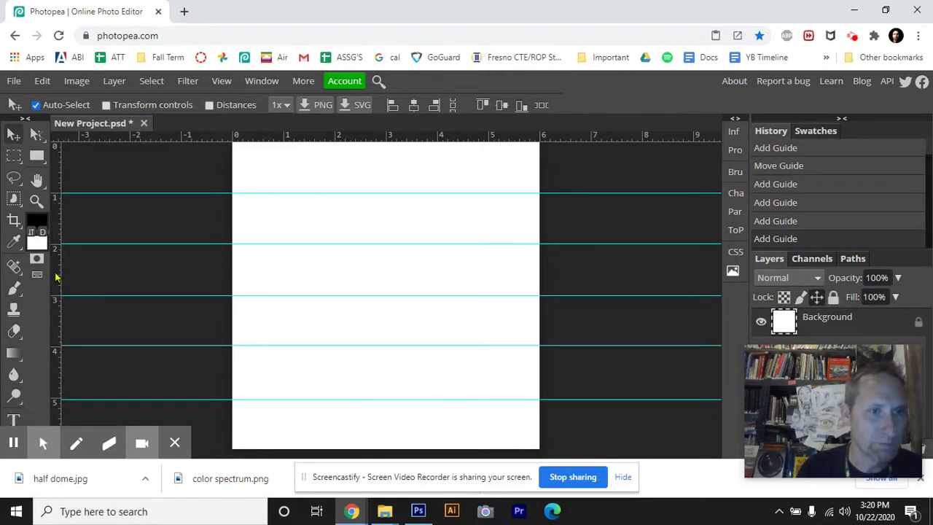
Step: Add vertical guides at 1, 2, 4 and 5 inches
left_click_drag(55, 277, 282, 296)
left_click_drag(58, 291, 384, 297)
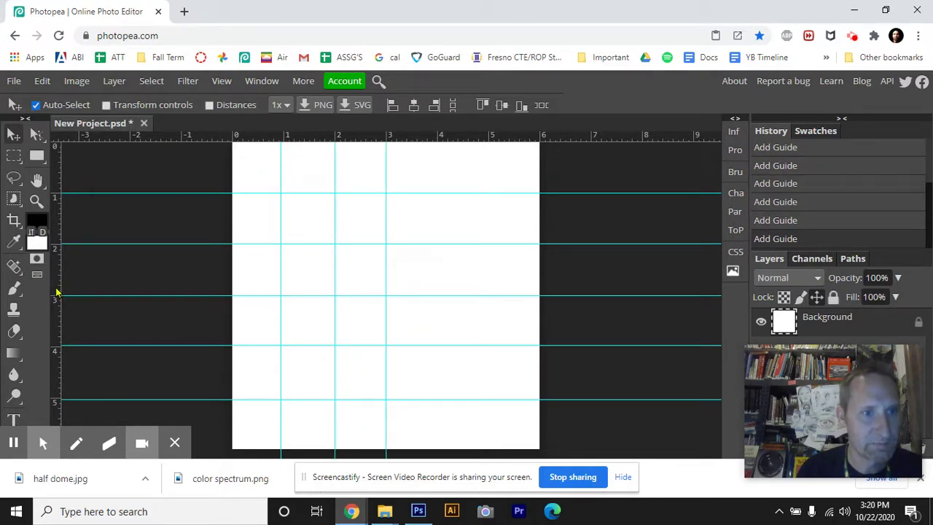
left_click_drag(57, 292, 437, 285)
left_click_drag(55, 287, 490, 271)
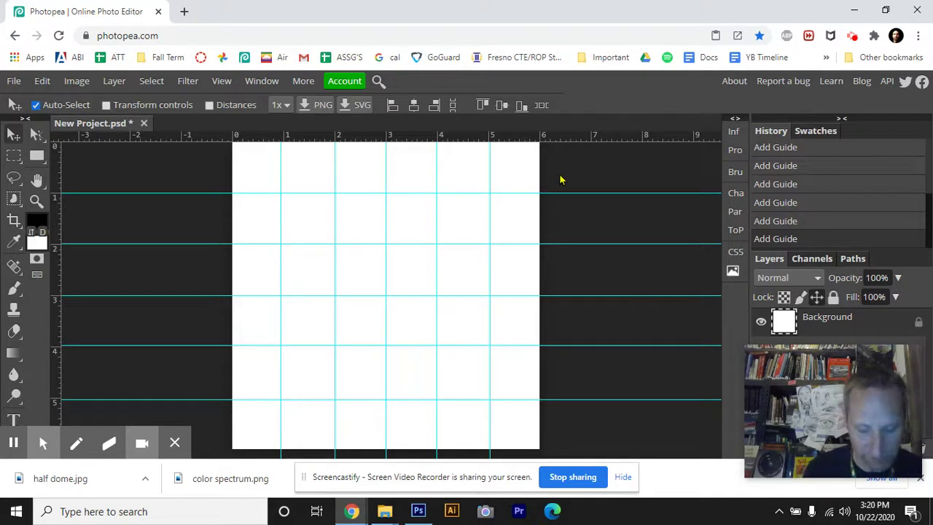
key("ctrl+semicolon")
key("ctrl+semicolon")
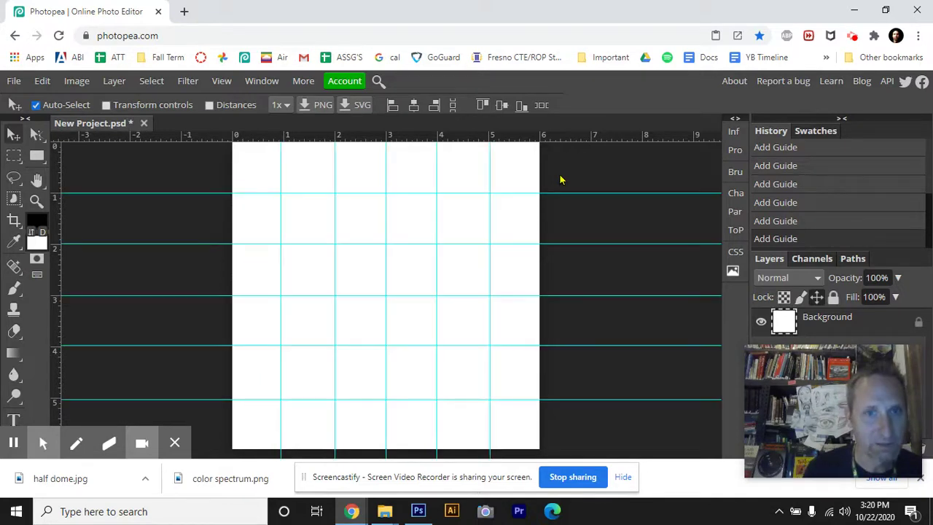
key("ctrl+semicolon")
key("ctrl+semicolon")
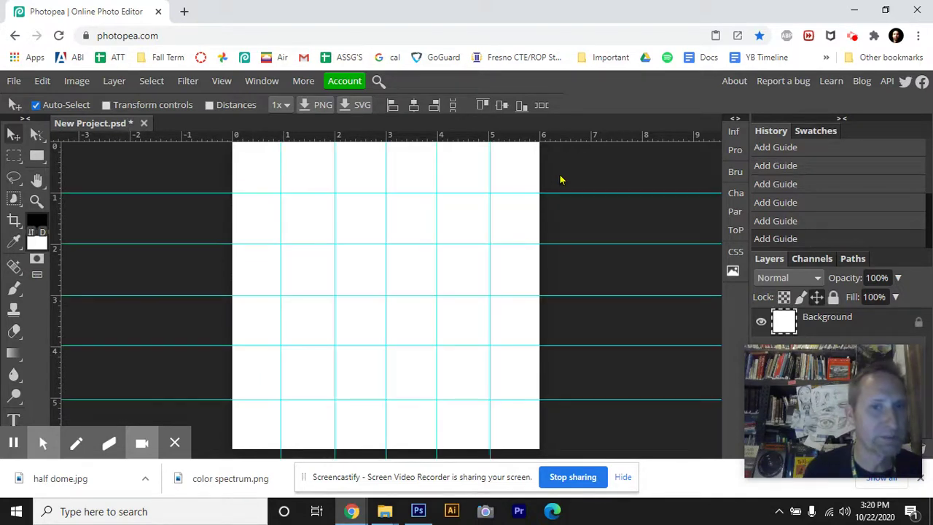
Step: Open the half dome photo, select all of it, and paste it into New Project
left_click(14, 81)
left_click(32, 122)
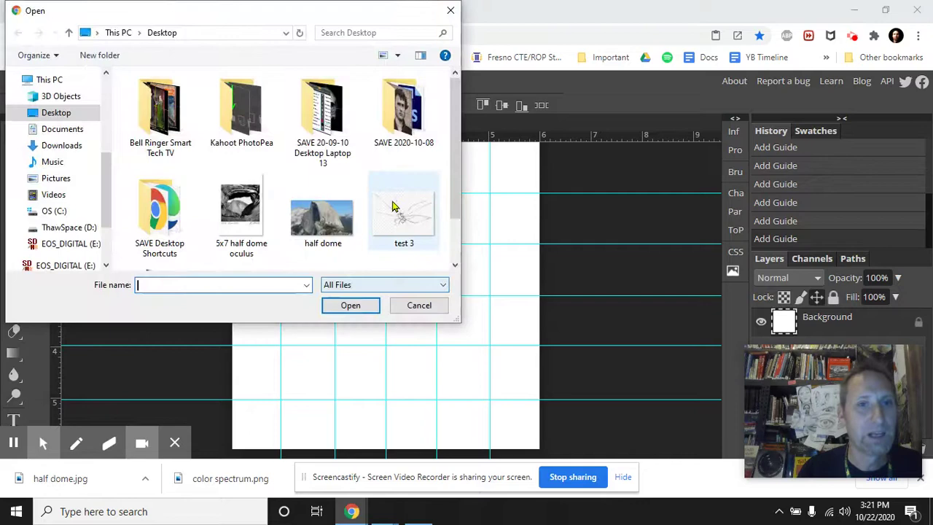
double_click(324, 221)
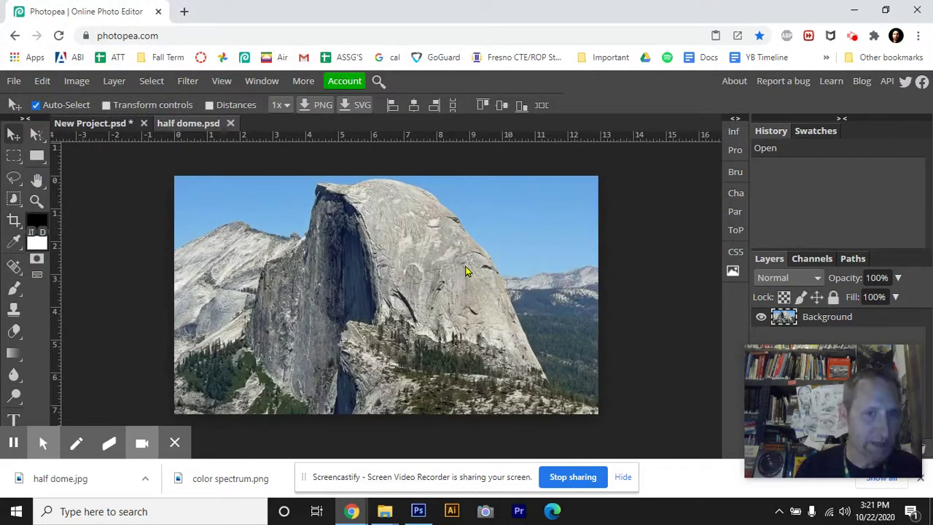
key("ctrl+a")
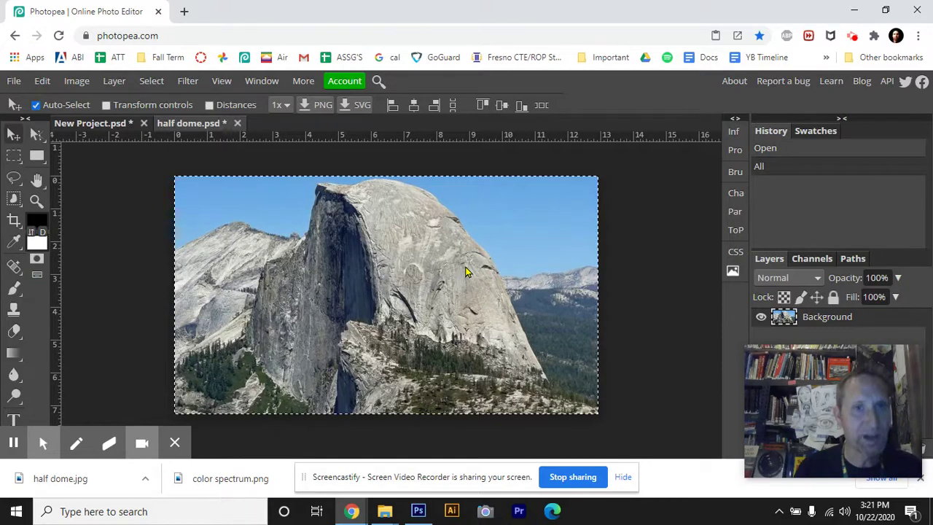
left_click(108, 124)
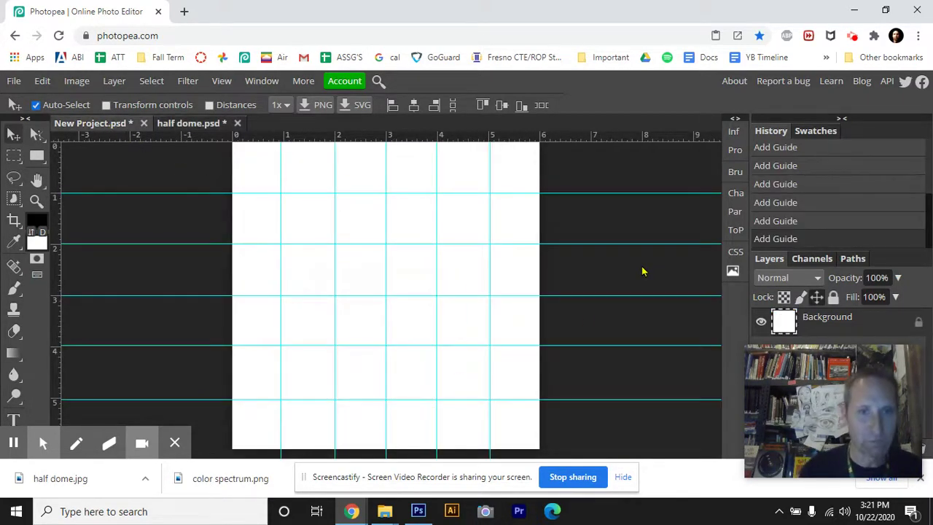
key("ctrl+v")
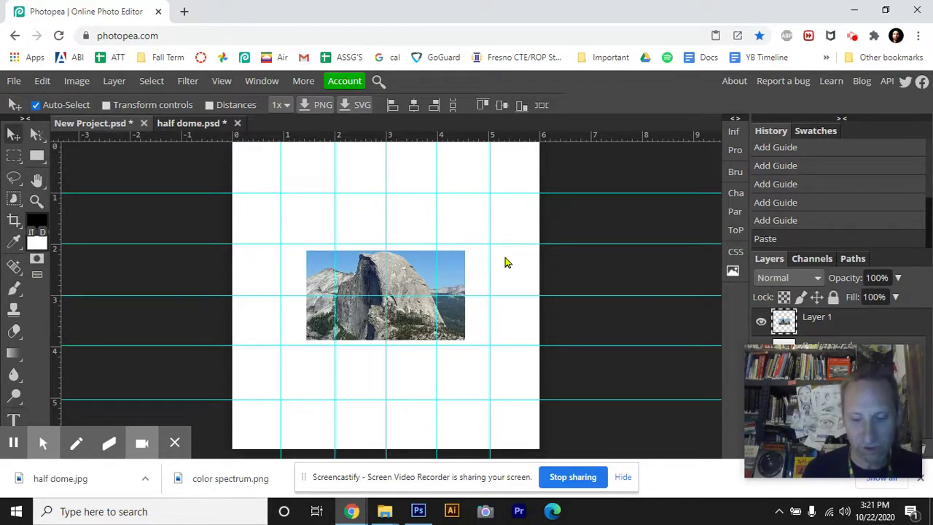
scroll(508, 263, "down", 3)
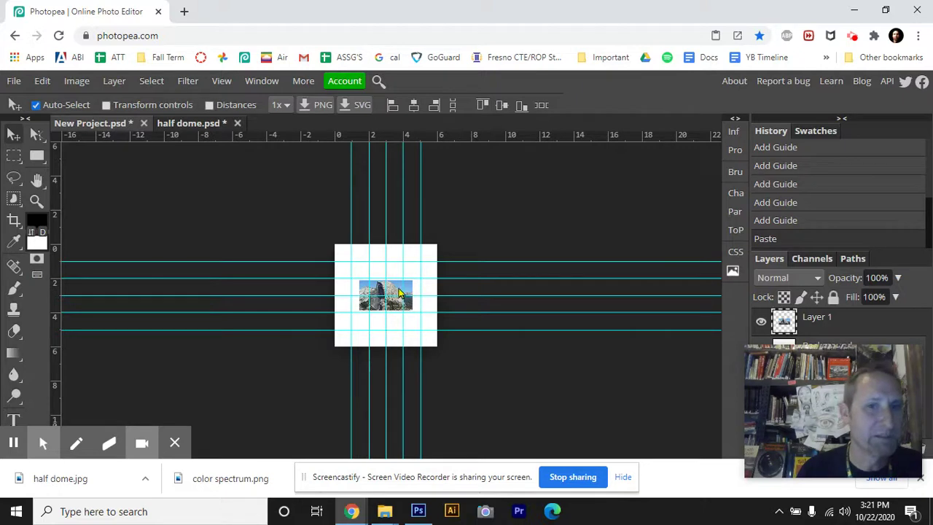
Step: Free-transform the pasted photo to about 341% and snap it over the canvas
left_click(42, 81)
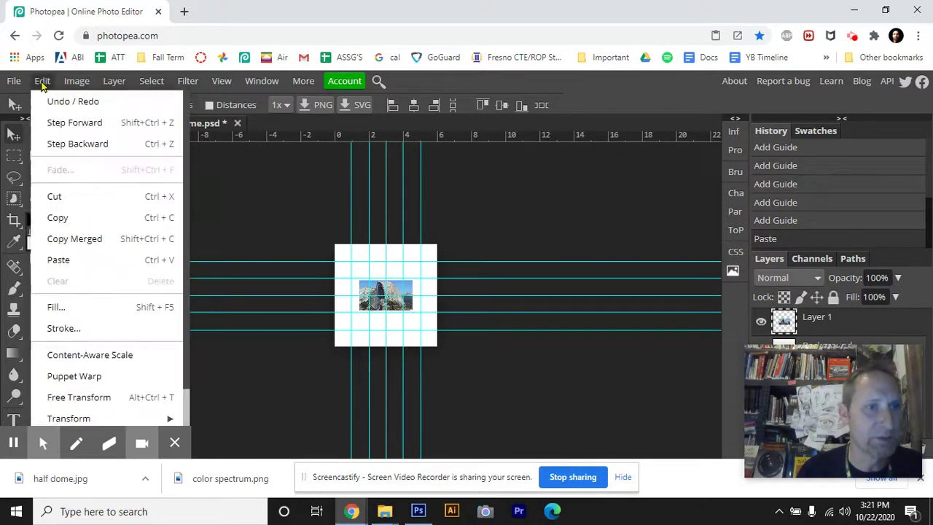
left_click(114, 398)
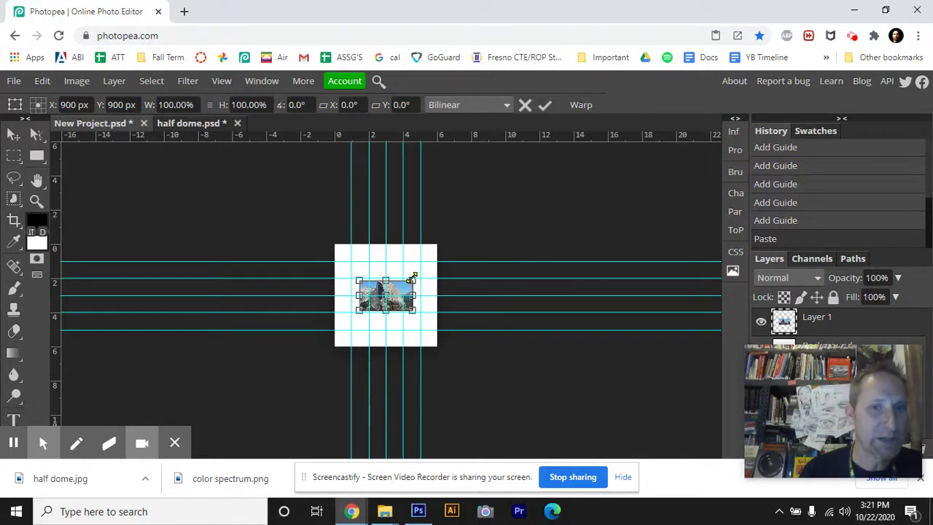
left_click_drag(412, 277, 582, 187)
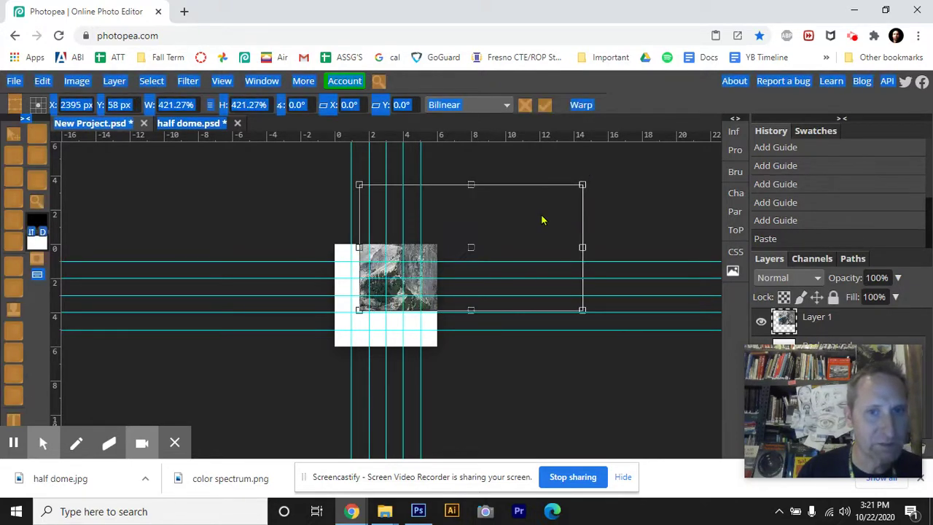
left_click_drag(493, 259, 481, 280)
left_click_drag(521, 242, 478, 268)
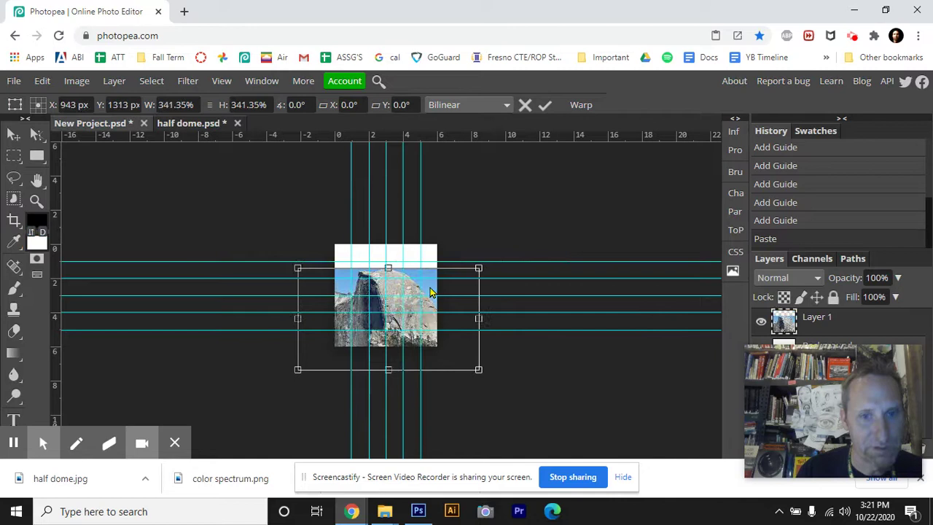
left_click_drag(434, 295, 433, 270)
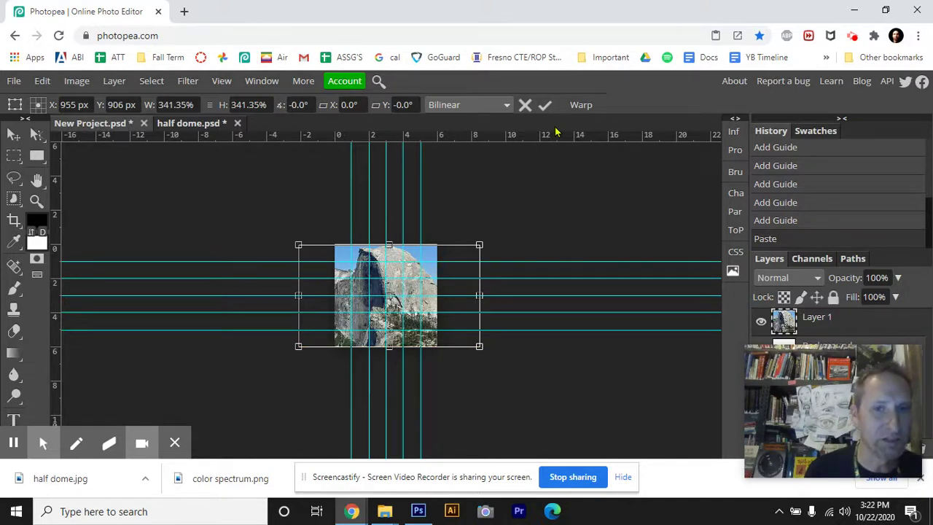
Step: Commit the transform and nudge the photo until no white gap shows at top or bottom
key("Return")
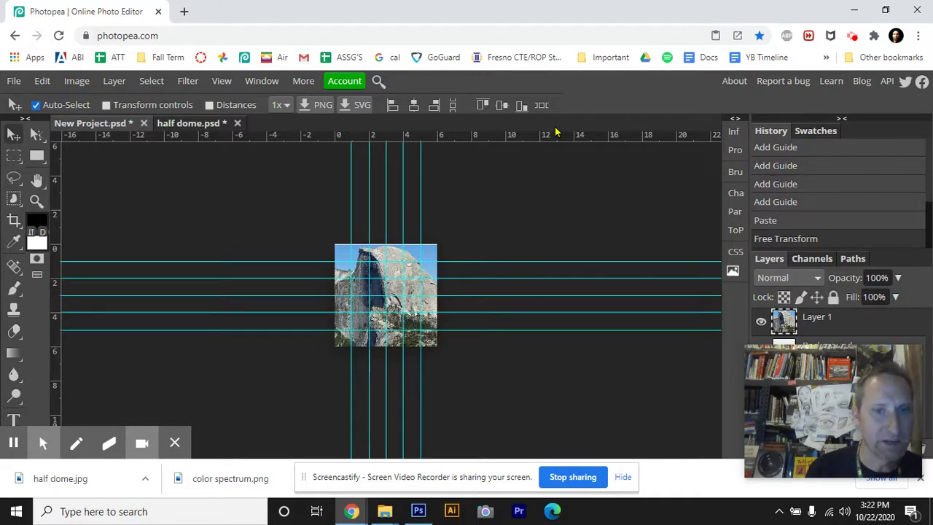
key("ctrl+0")
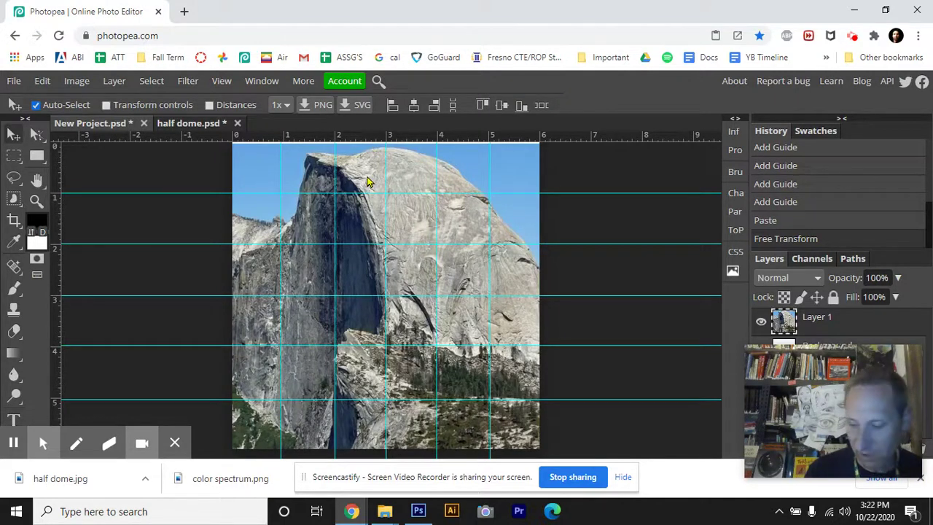
key("Up")
key("Up")
key("Up")
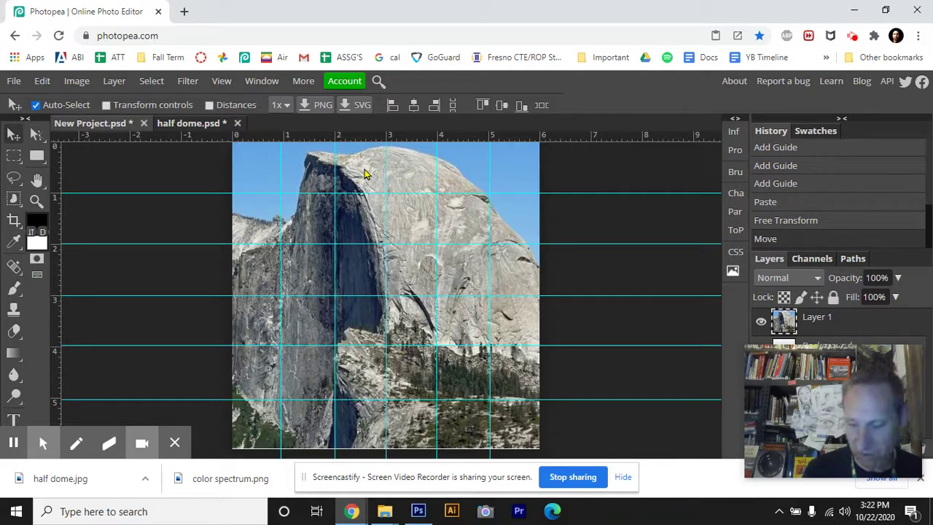
key("Down")
key("Down")
key("Down")
key("Down")
key("Down")
key("Down")
key("Down")
key("Down")
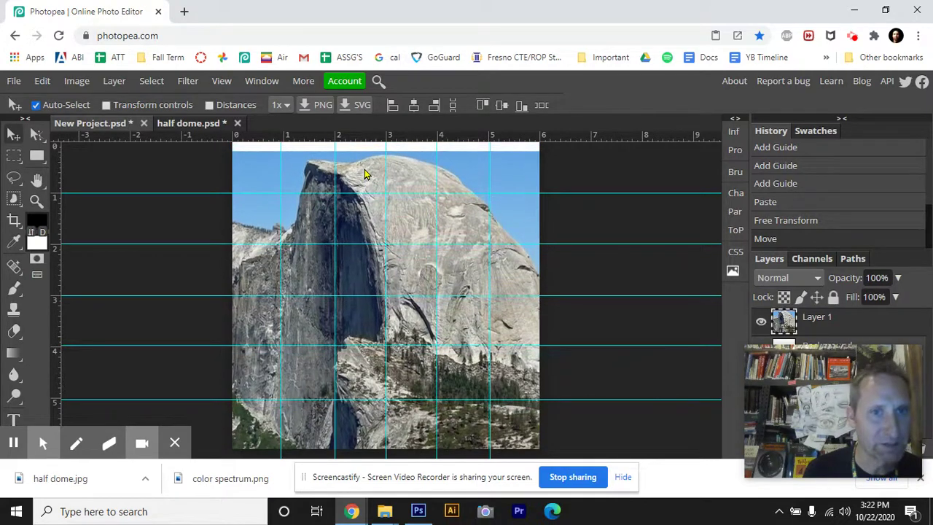
key("Down")
key("Down")
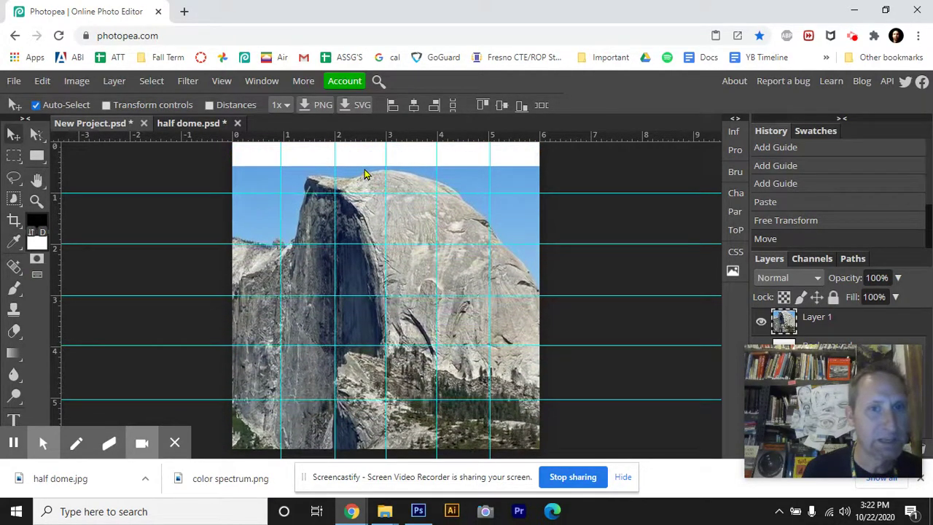
key("Up")
key("Up")
key("Up")
key("Up")
key("Up")
key("Up")
key("Up")
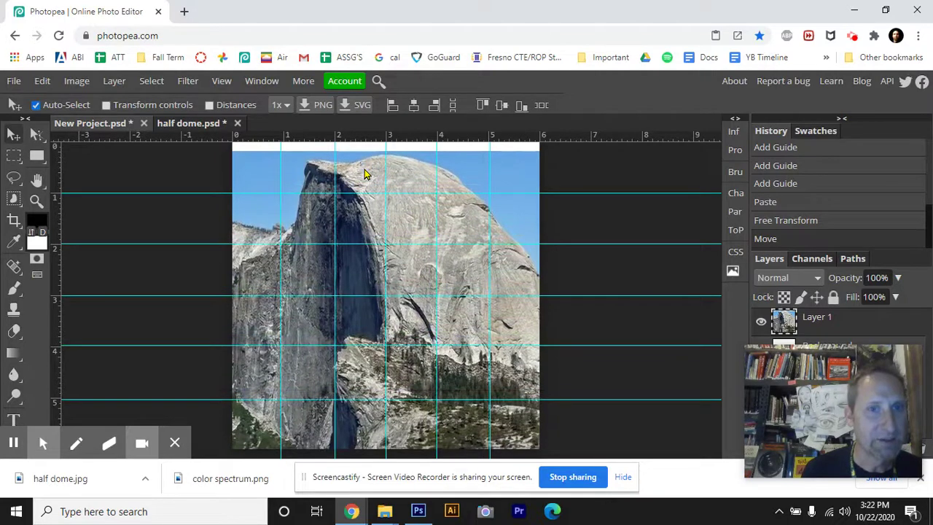
key("Up")
key("Up")
key("Up")
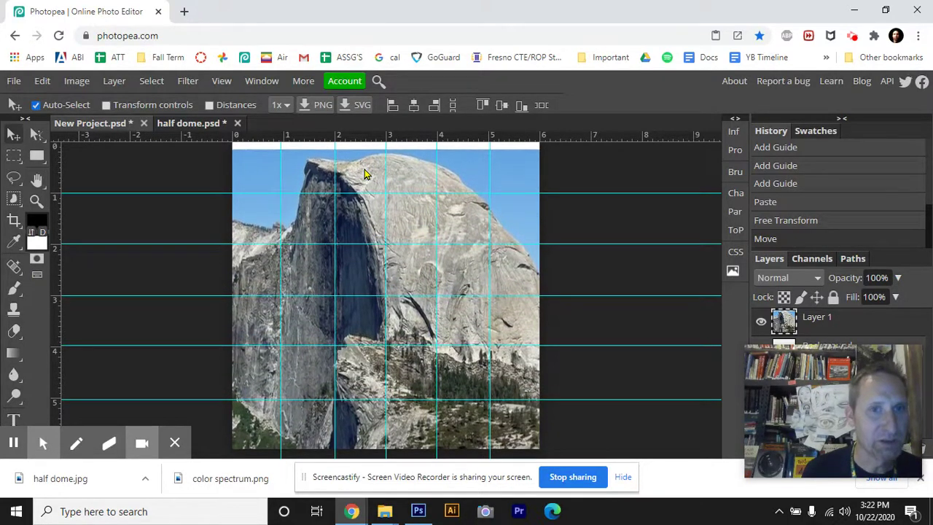
key("Up")
key("Up")
key("Up")
key("Up")
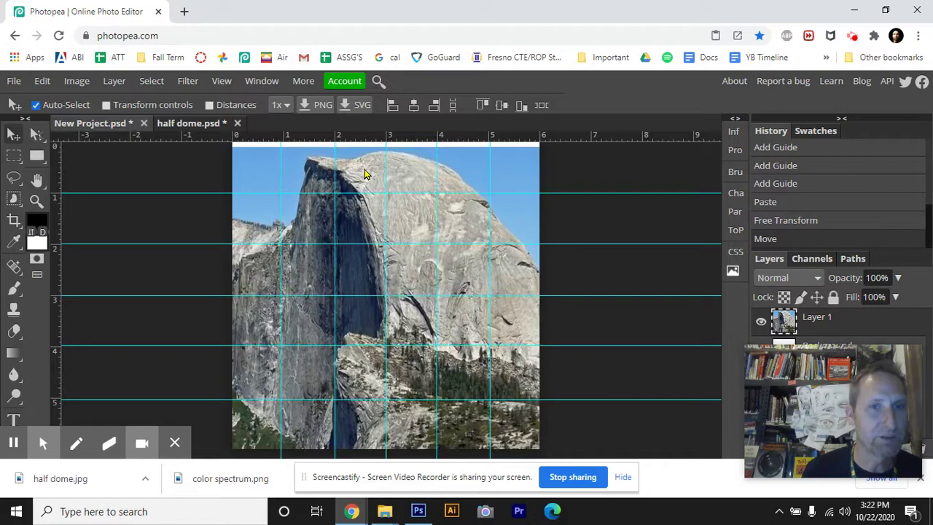
key("Up")
key("Up")
key("Up")
key("Up")
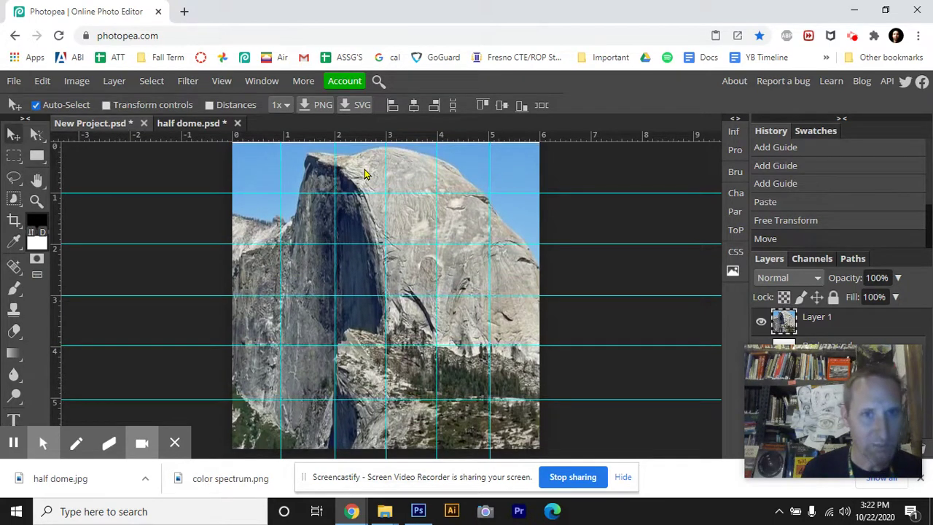
key("Up")
key("Up")
key("Down")
key("Down")
key("Down")
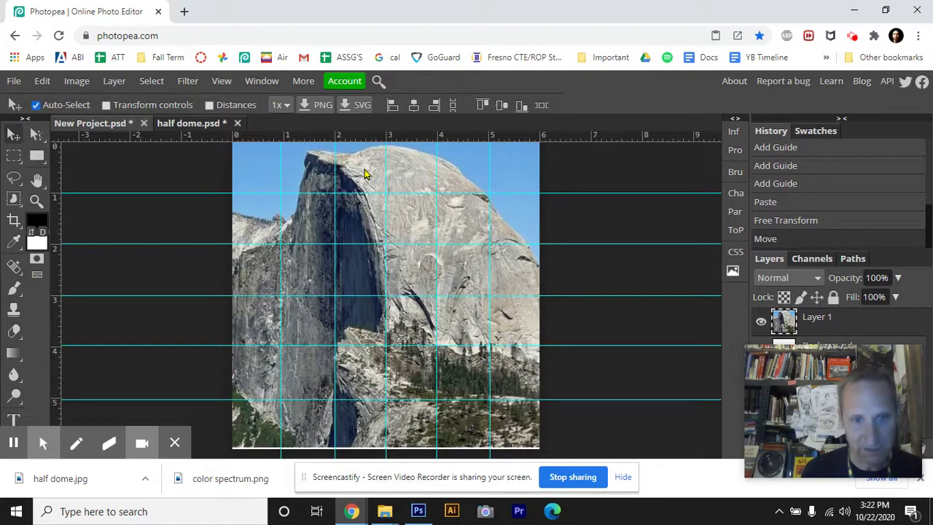
key("Down")
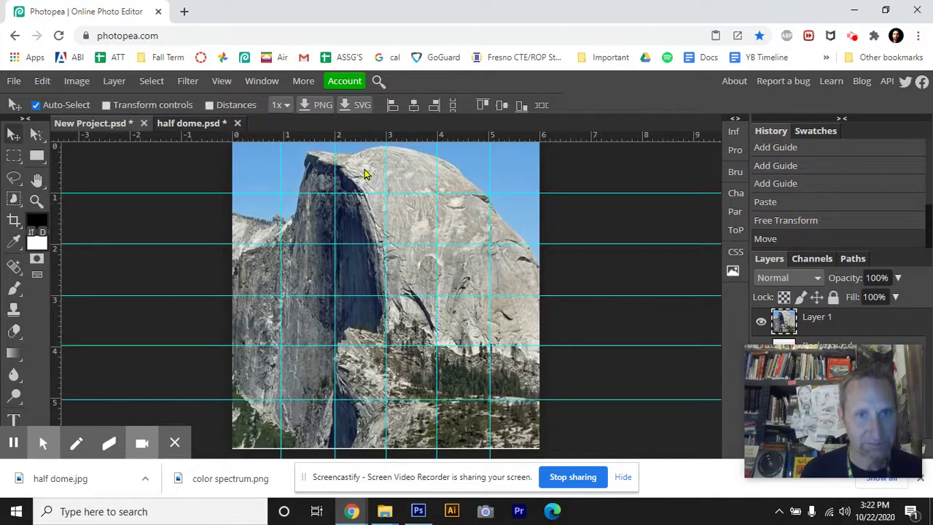
Step: Select the top-left 1-inch grid square with Rectangle Select, then zoom and pan to it
left_click(14, 157)
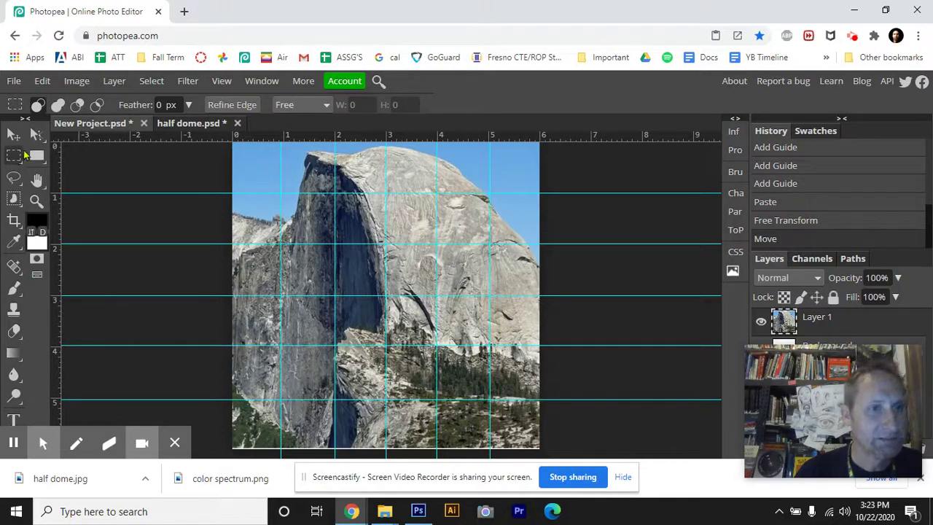
right_click(14, 156)
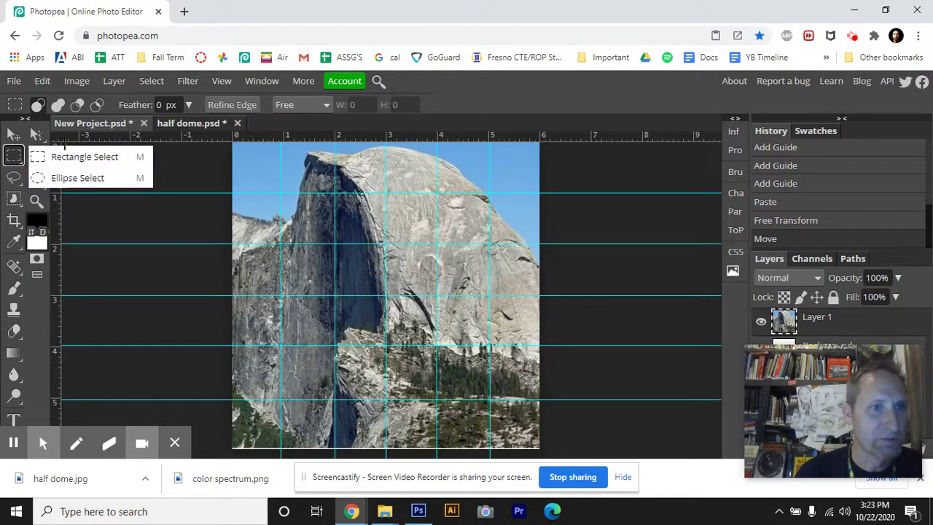
left_click(64, 158)
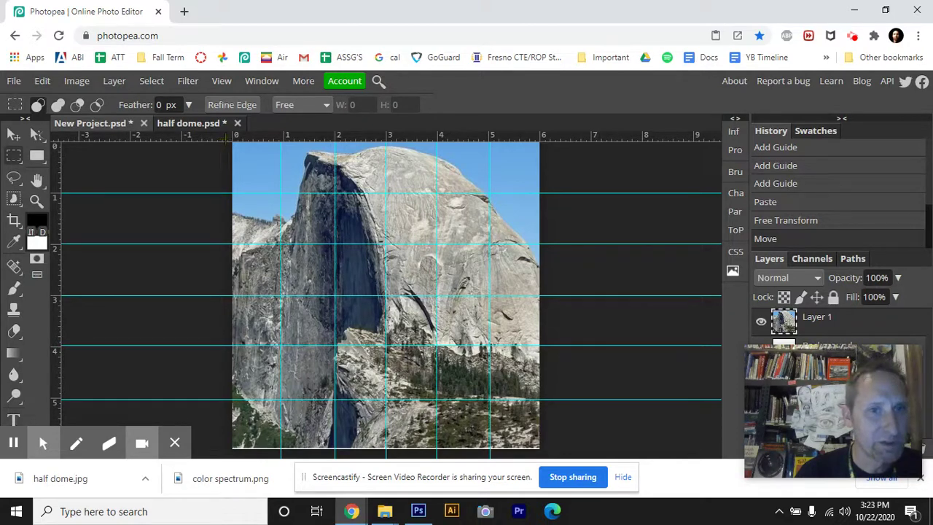
mouse_move(226, 137)
left_mouse_down()
mouse_move(233, 159)
mouse_move(229, 137)
left_mouse_up()
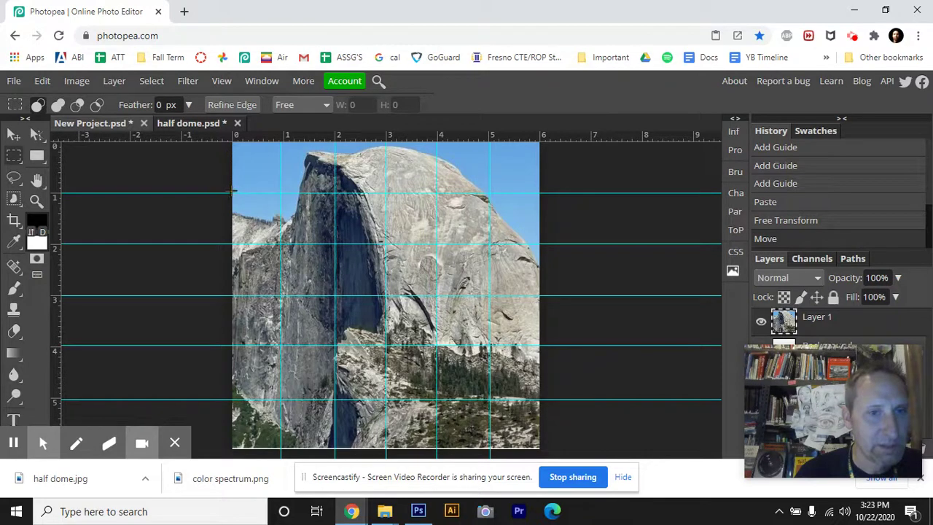
left_click_drag(230, 193, 280, 145)
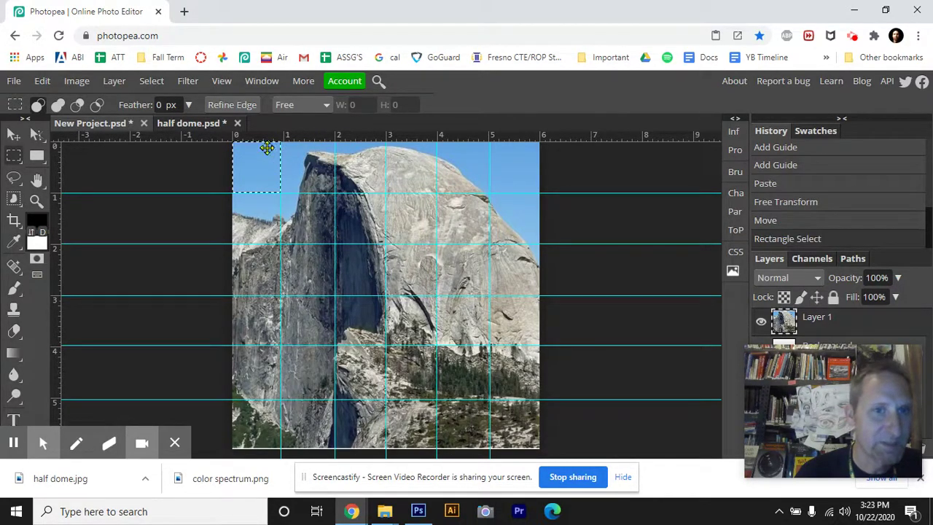
key("ctrl+plus")
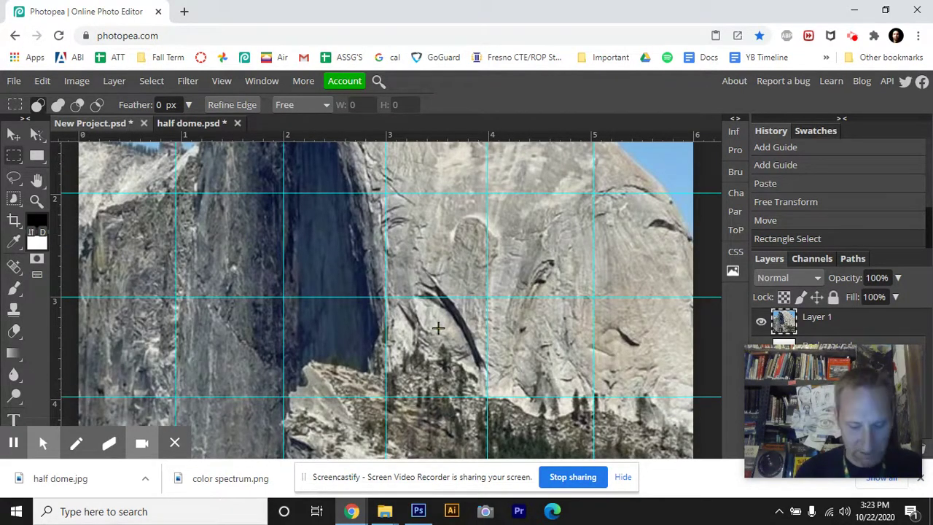
key("h")
left_click_drag(452, 312, 486, 406)
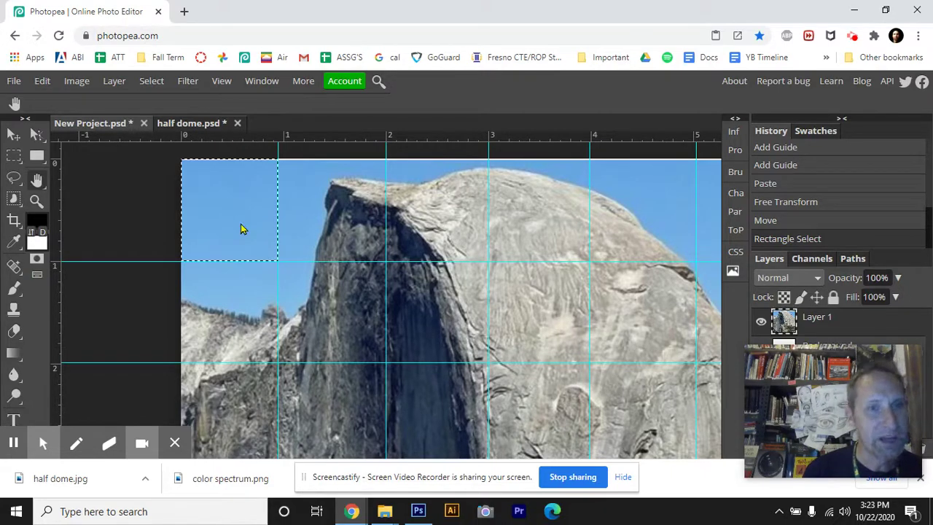
Step: Invert the top-left square, deselect, and desaturate the whole photo to greyscale
key("ctrl+i")
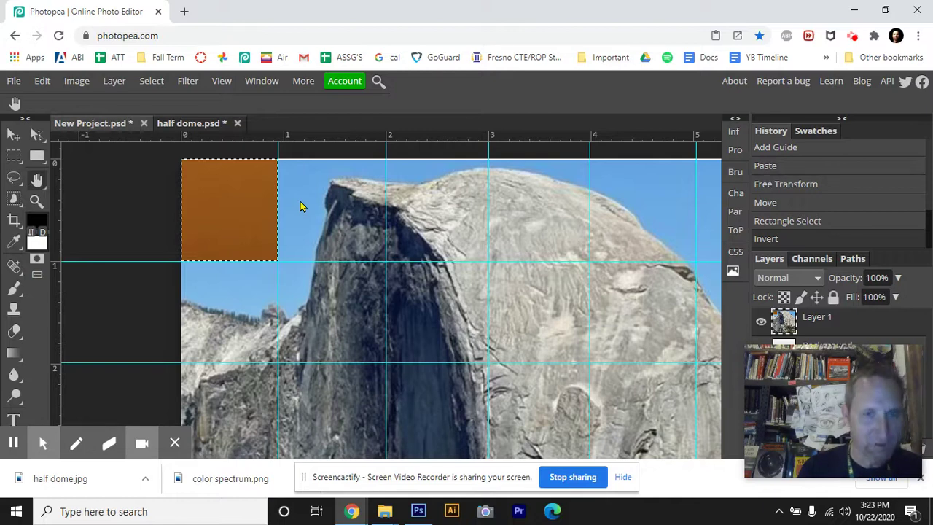
key("ctrl+d")
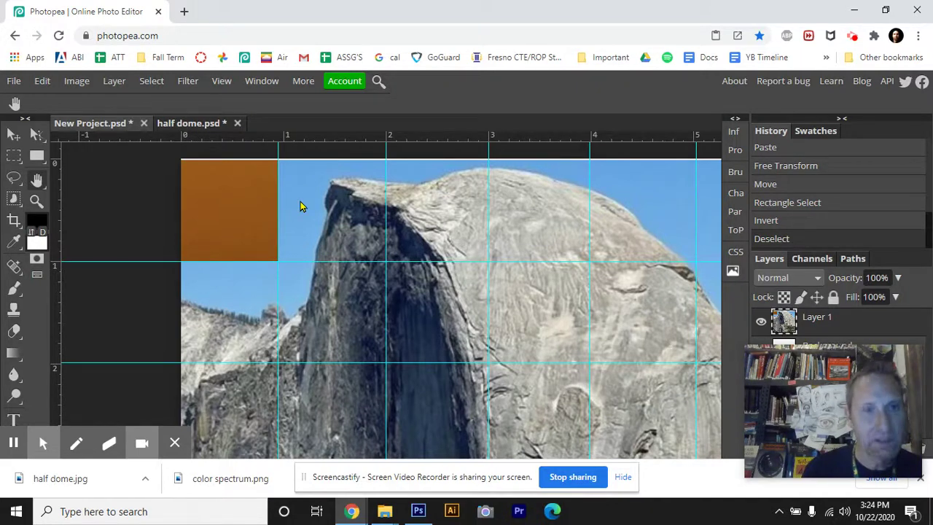
key("ctrl+shift+u")
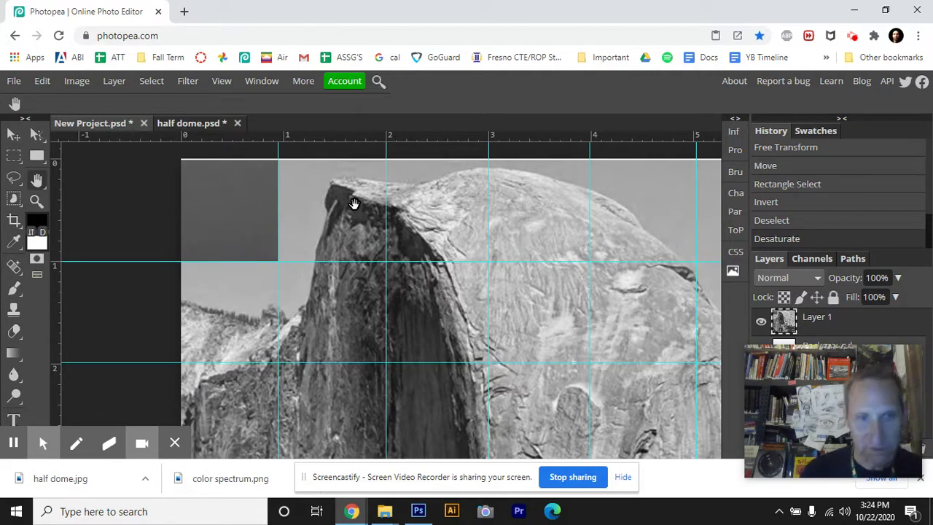
key("ctrl+minus")
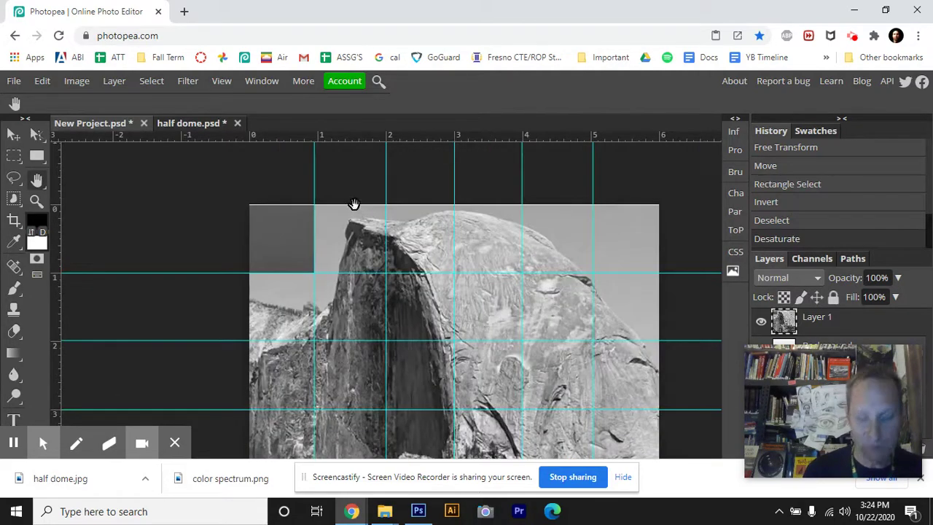
left_click_drag(423, 287, 394, 241)
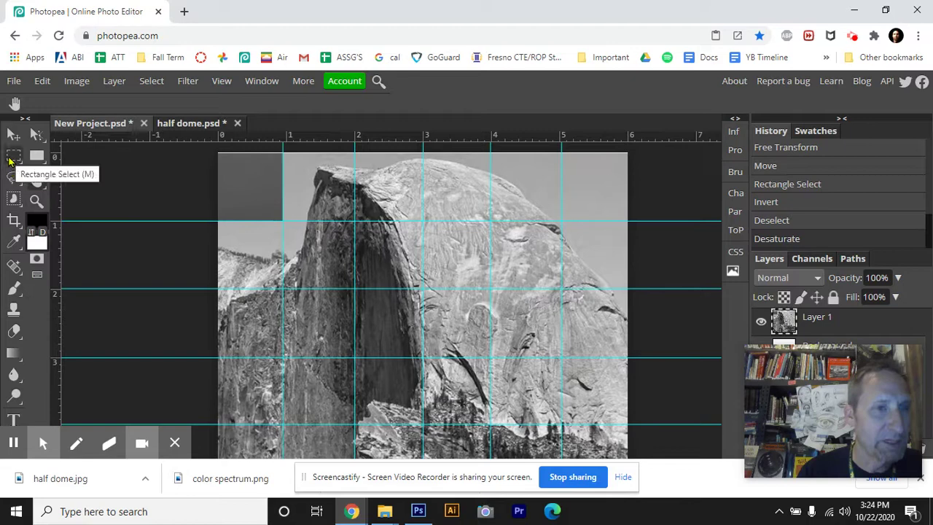
Step: Invert the third and fifth tiles of column one, then select the second tile of column two
left_click(12, 159)
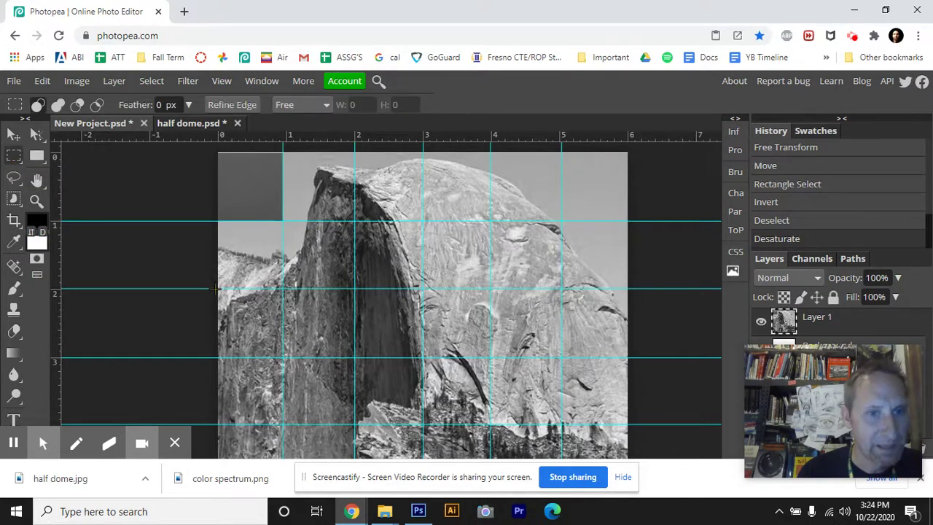
left_click_drag(214, 288, 283, 356)
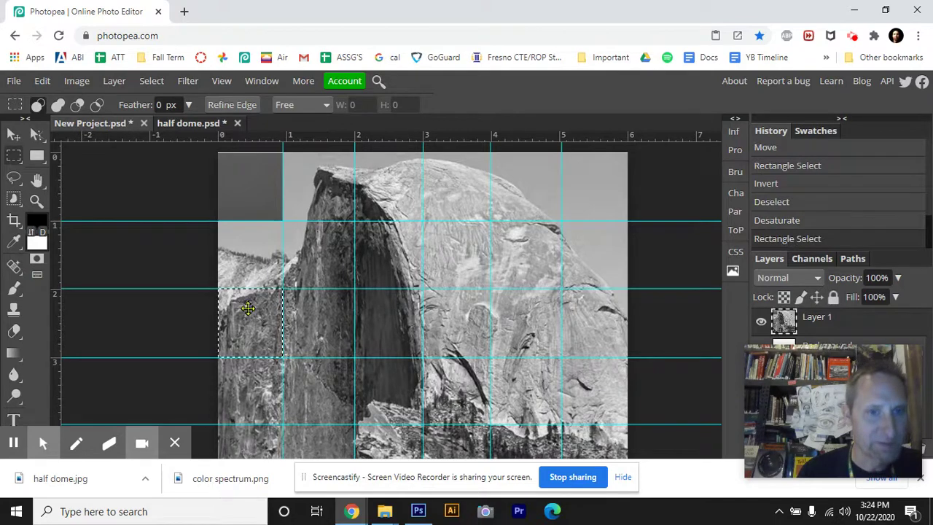
key("ctrl+i")
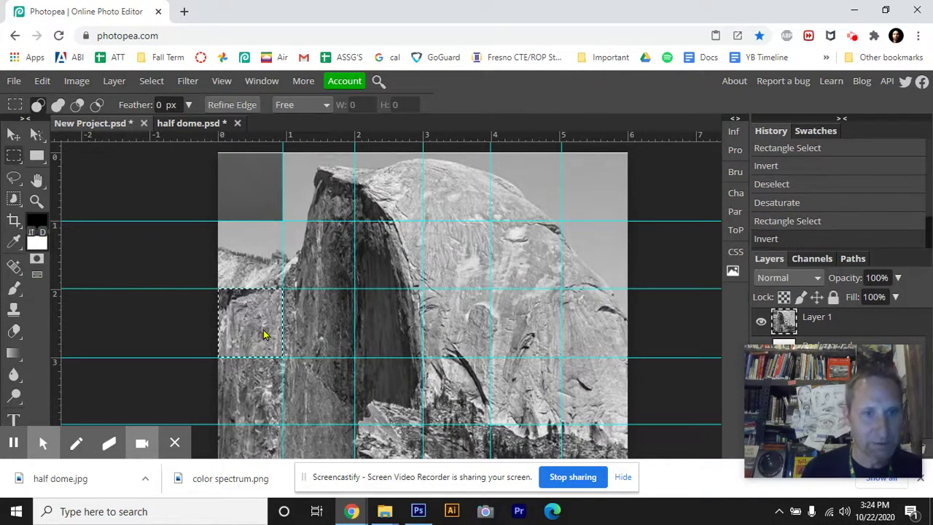
scroll(309, 303, "down", 2)
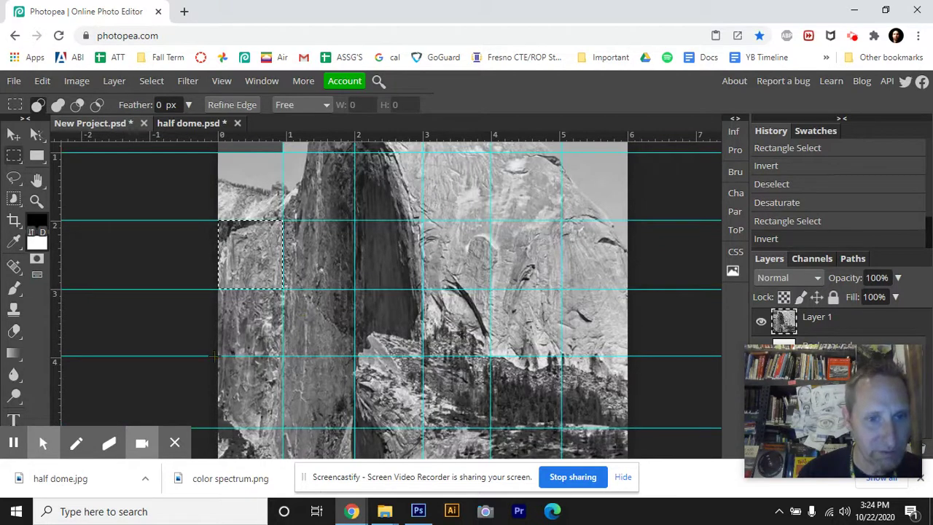
left_click_drag(217, 356, 281, 427)
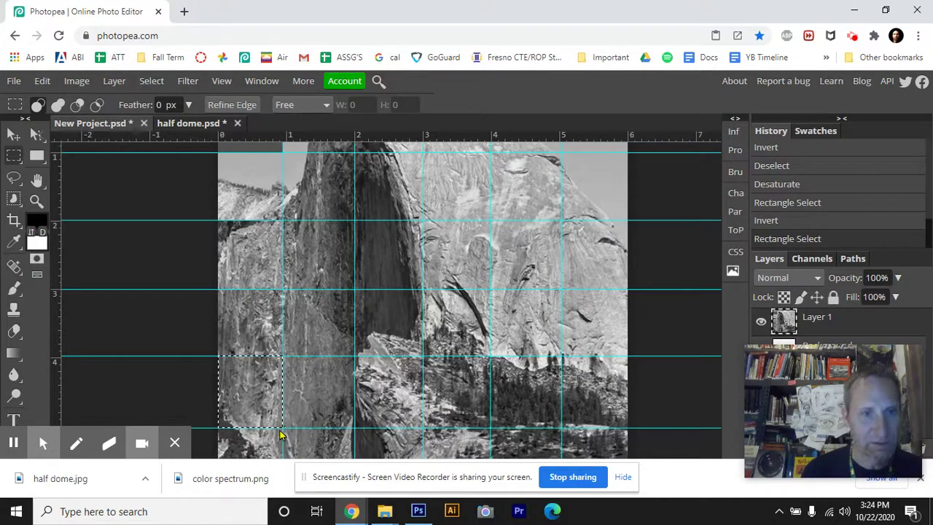
key("ctrl+i")
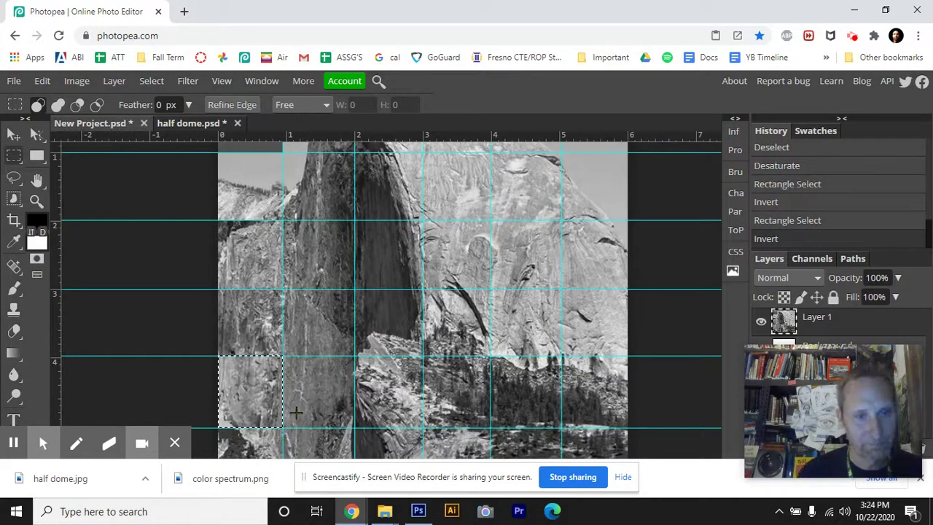
scroll(292, 350, "up", 2)
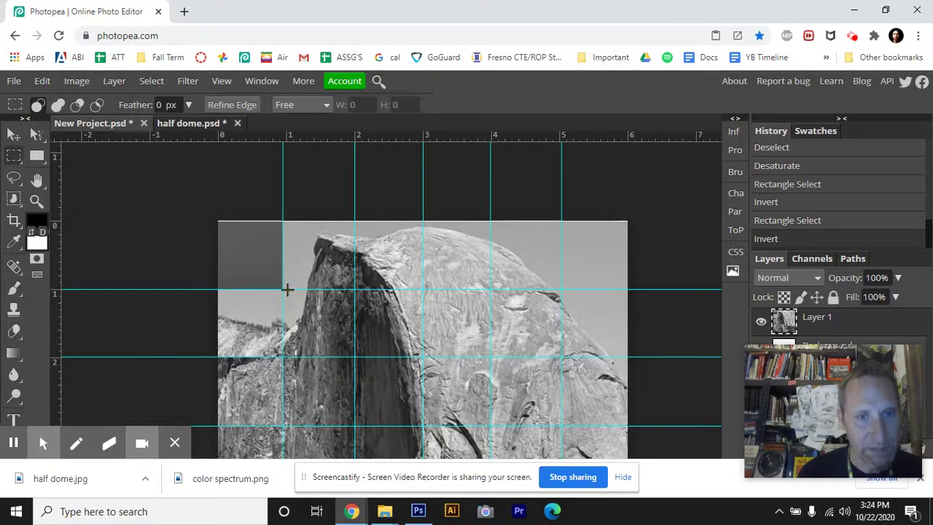
left_click_drag(285, 290, 353, 357)
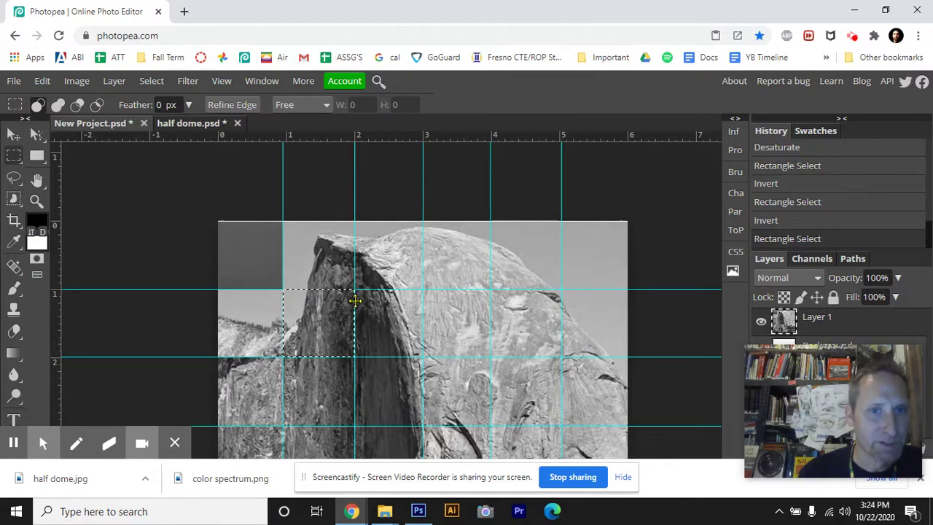
Step: Invert the second and fourth tiles of column two
key("ctrl+i")
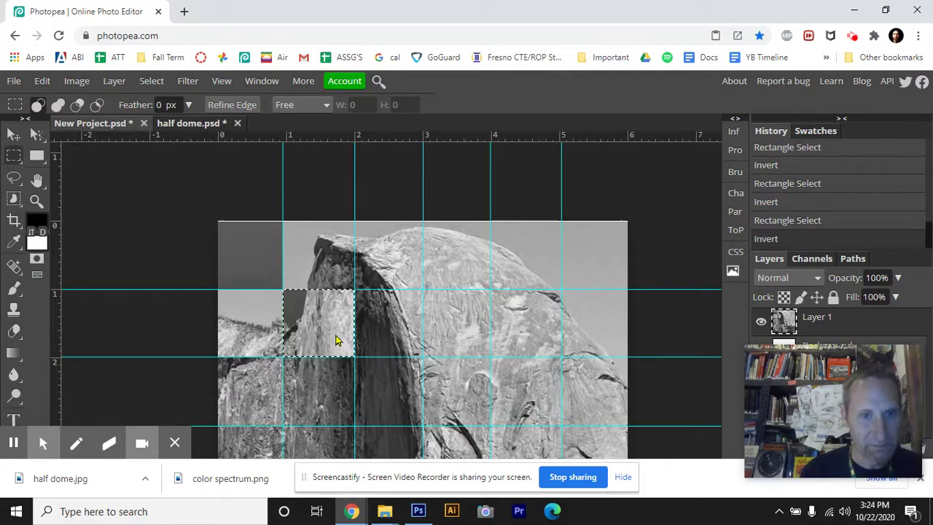
scroll(330, 338, "down", 3)
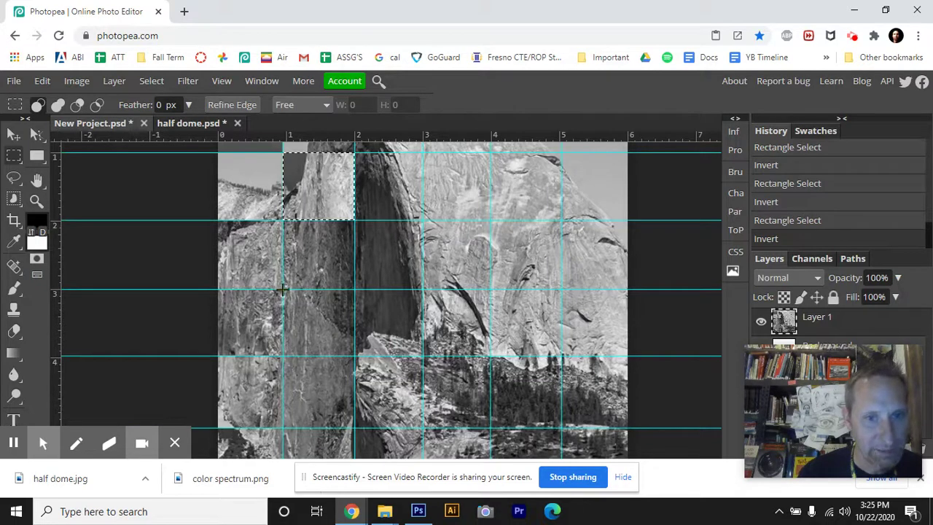
left_click_drag(281, 290, 354, 356)
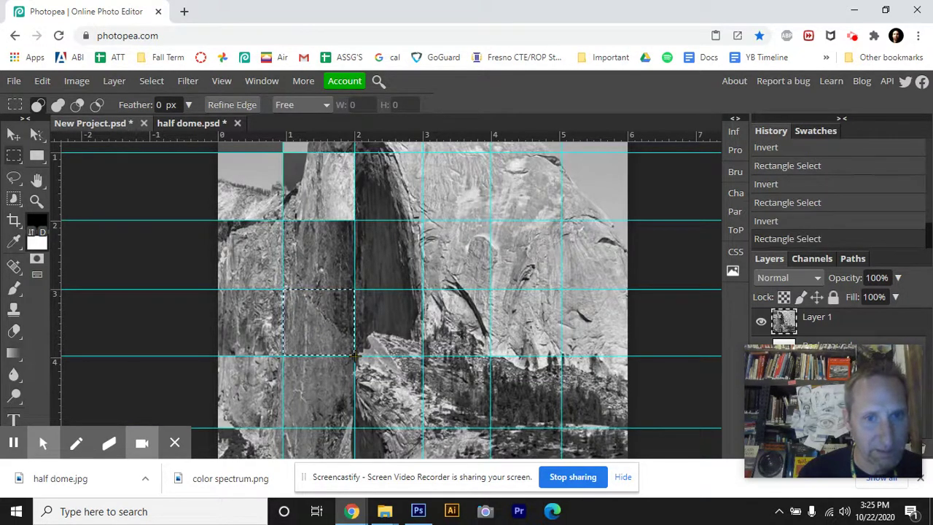
key("ctrl+i")
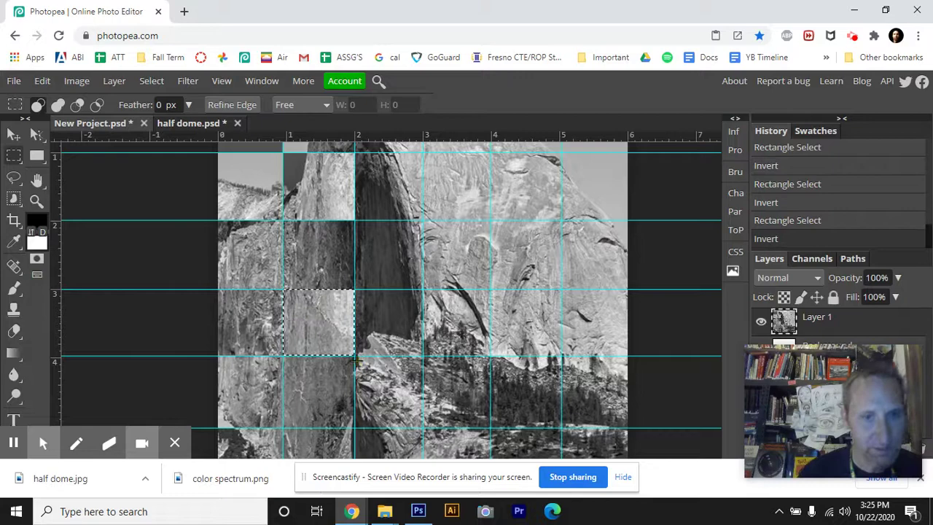
scroll(356, 360, "down", 2)
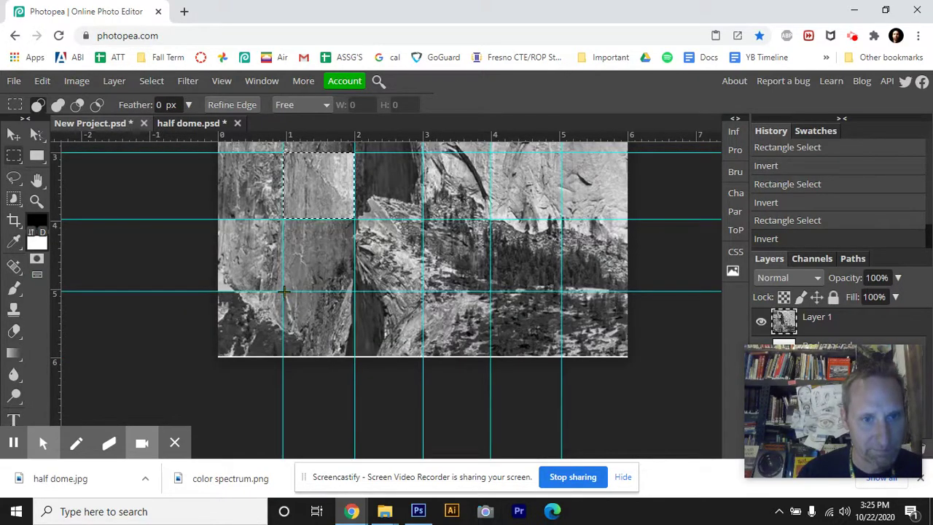
left_click_drag(283, 292, 352, 359)
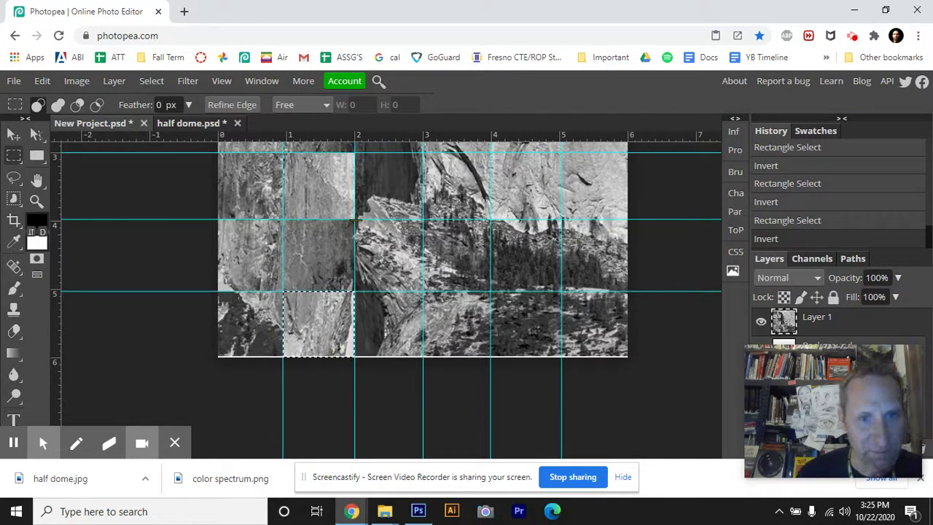
Step: Invert the third and top tiles of column three
left_click_drag(355, 218, 423, 291)
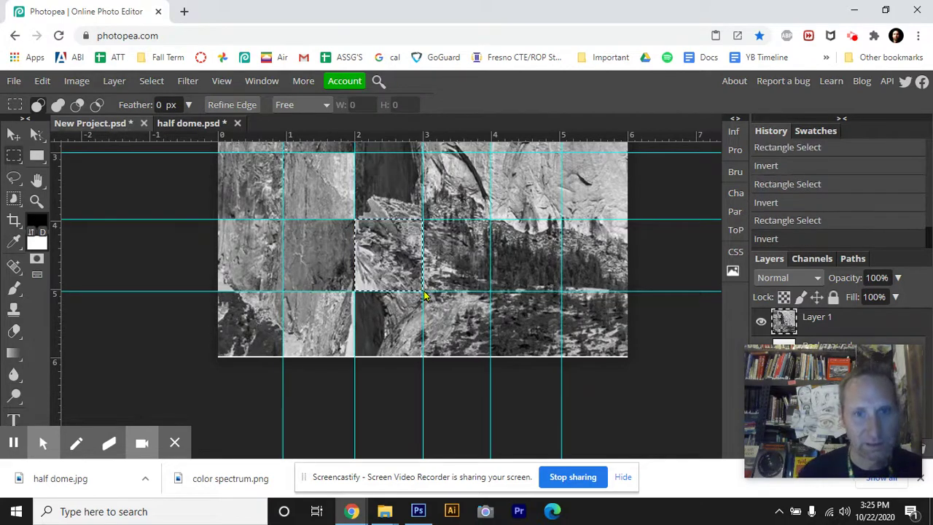
scroll(425, 296, "up", 1)
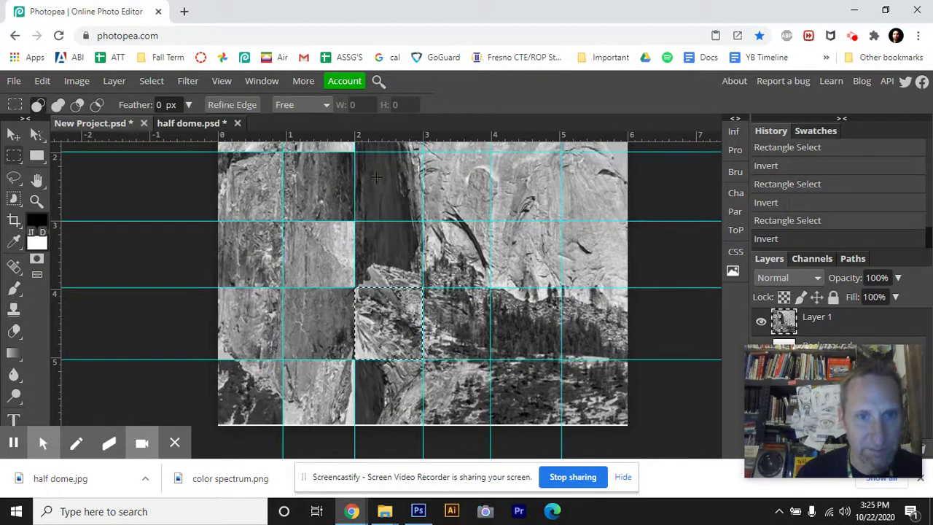
left_click_drag(354, 152, 403, 212)
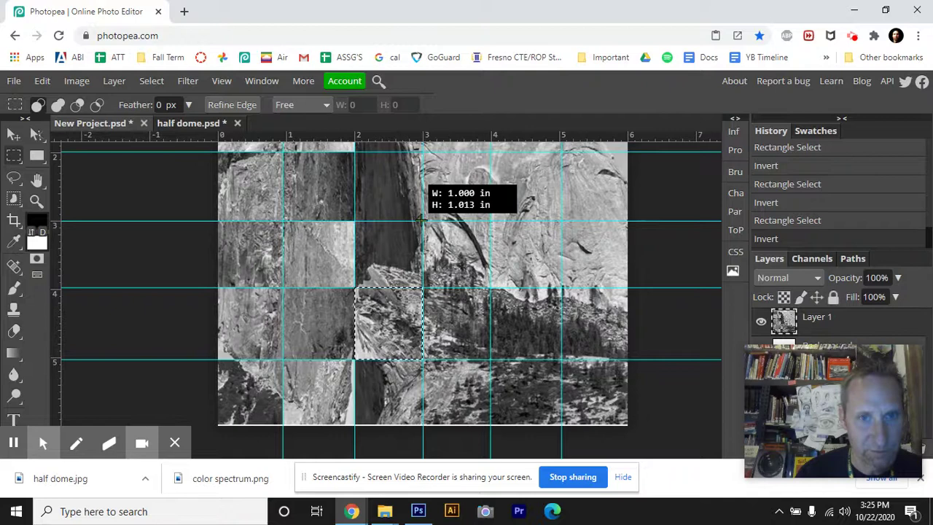
left_click_drag(421, 220, 423, 221)
key("ctrl+i")
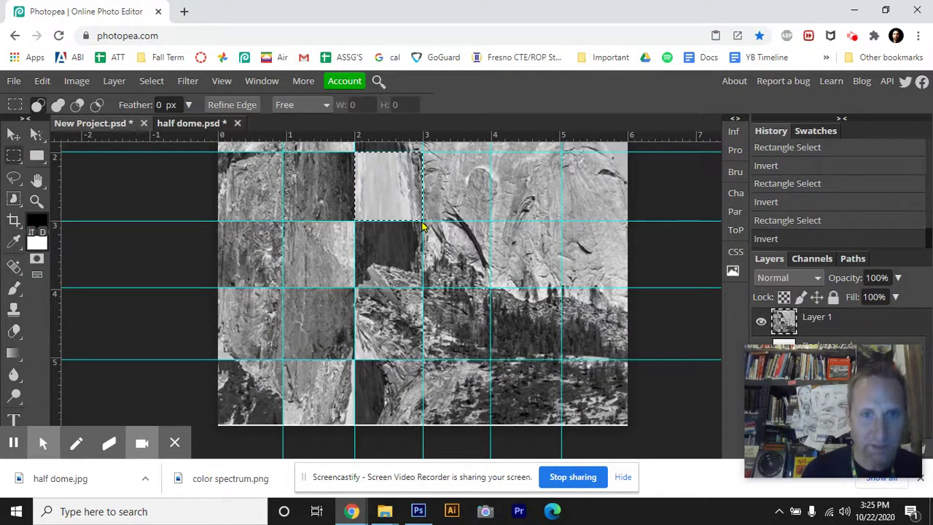
scroll(423, 227, "up", 2)
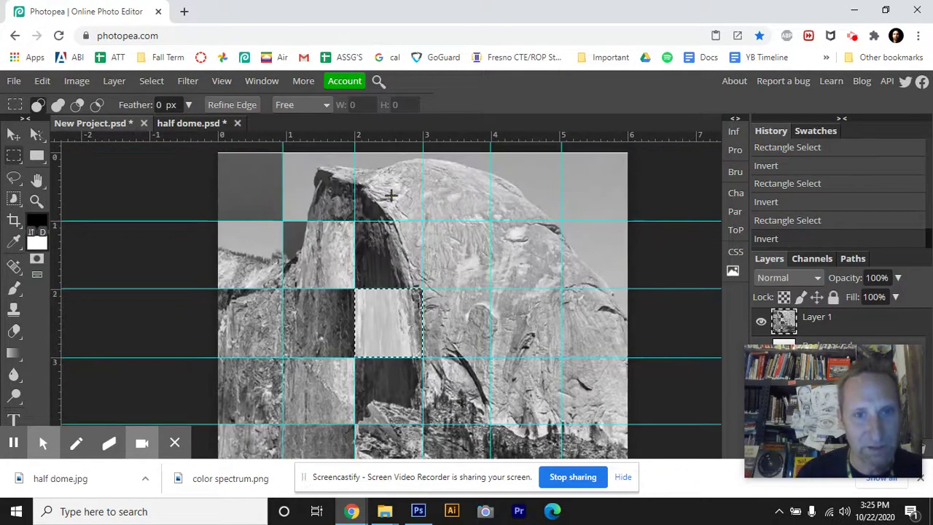
left_click_drag(356, 152, 423, 218)
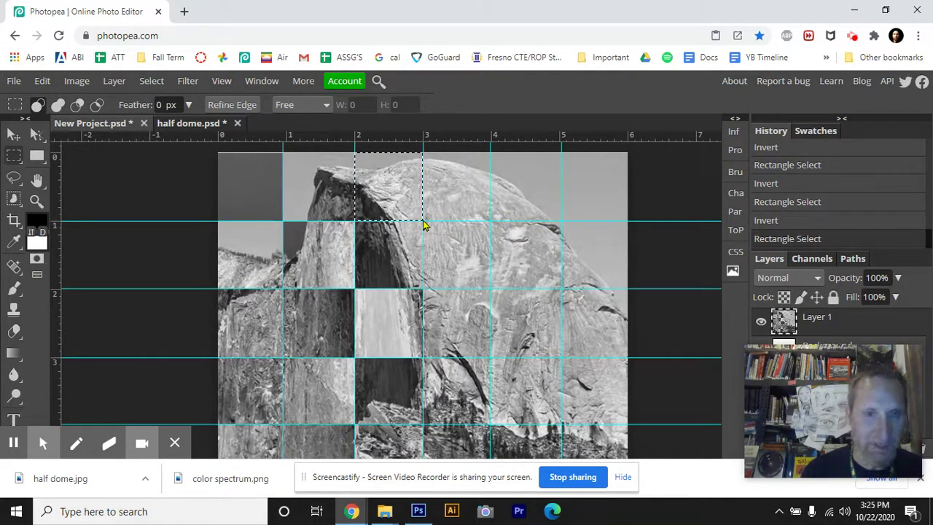
key("ctrl+i")
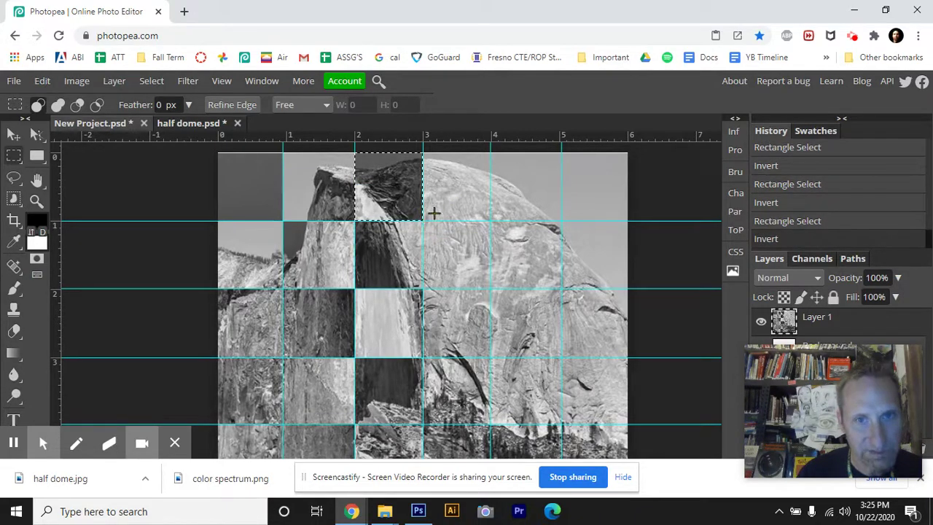
Step: Invert the top tile of column five, second of column six, and third of column five
left_click_drag(423, 221, 490, 291)
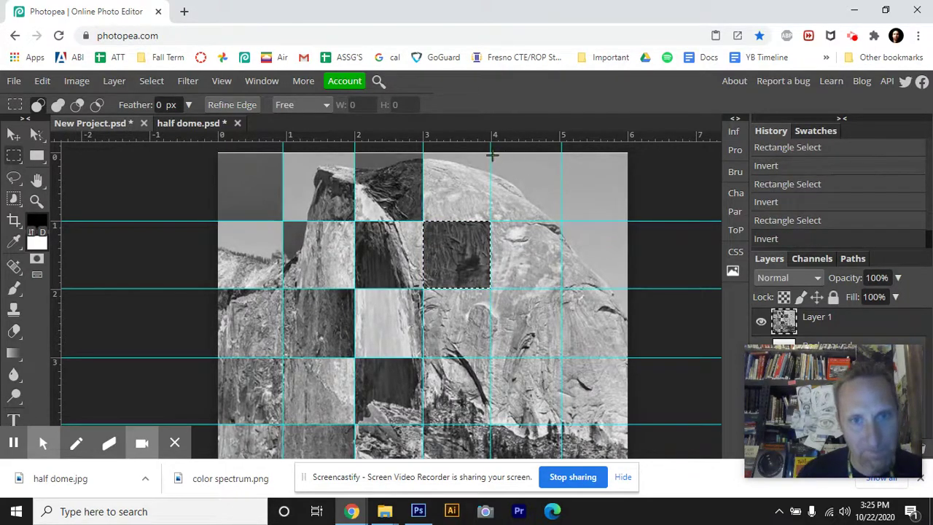
left_click_drag(491, 153, 560, 220)
key("ctrl+i")
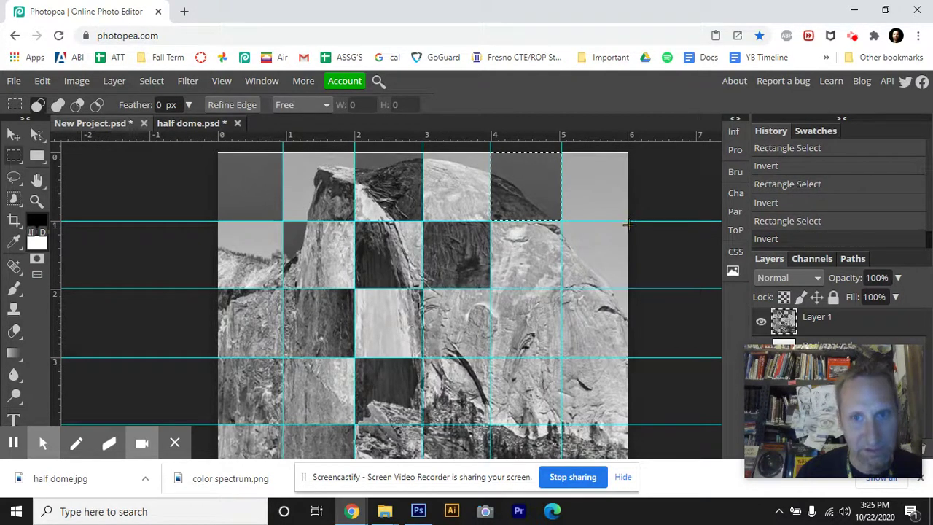
left_click_drag(628, 222, 560, 289)
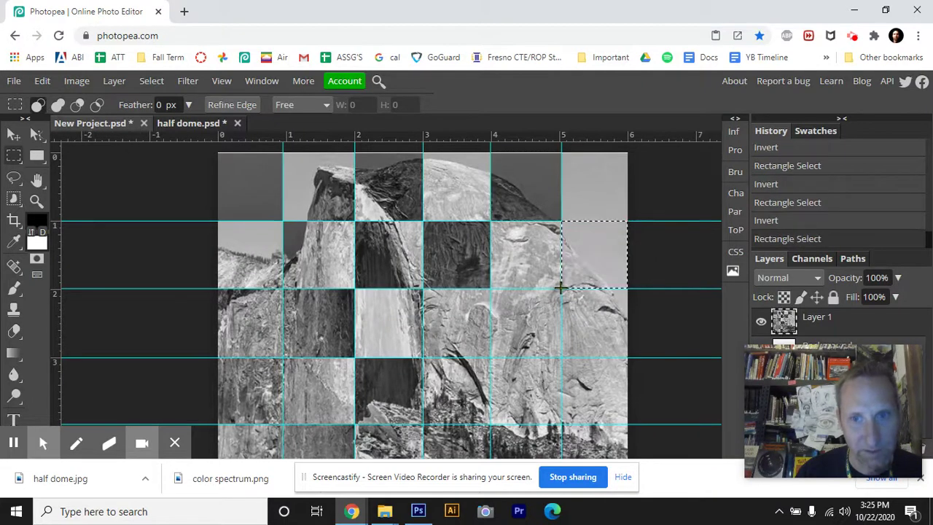
key("ctrl+i")
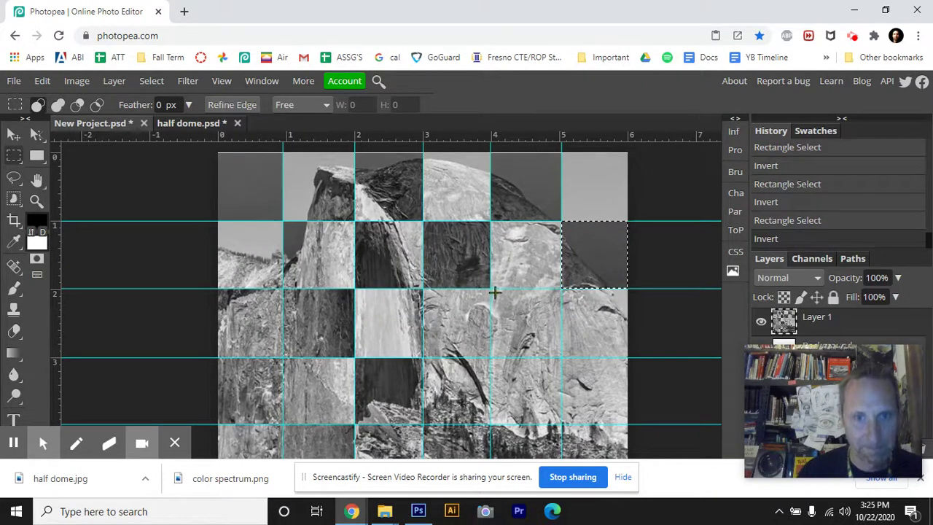
left_click_drag(490, 290, 558, 355)
key("ctrl+i")
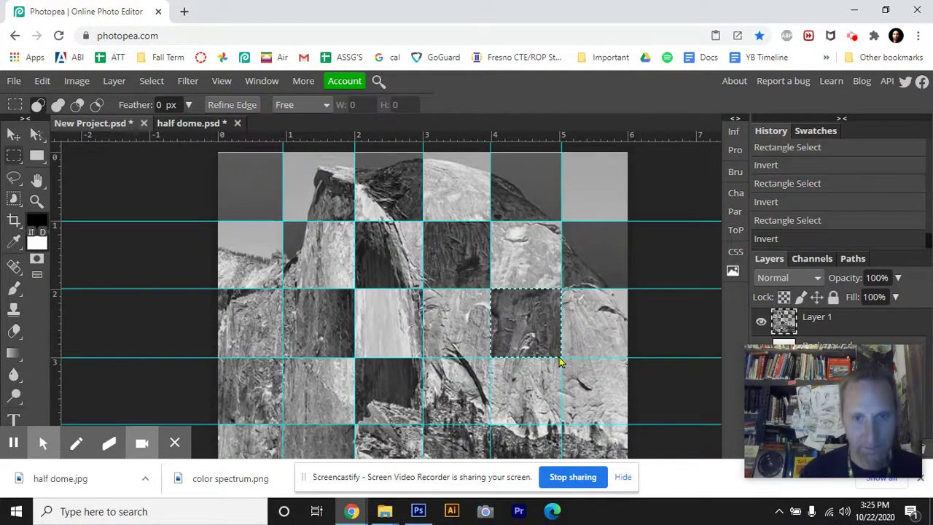
scroll(561, 361, "down", 1)
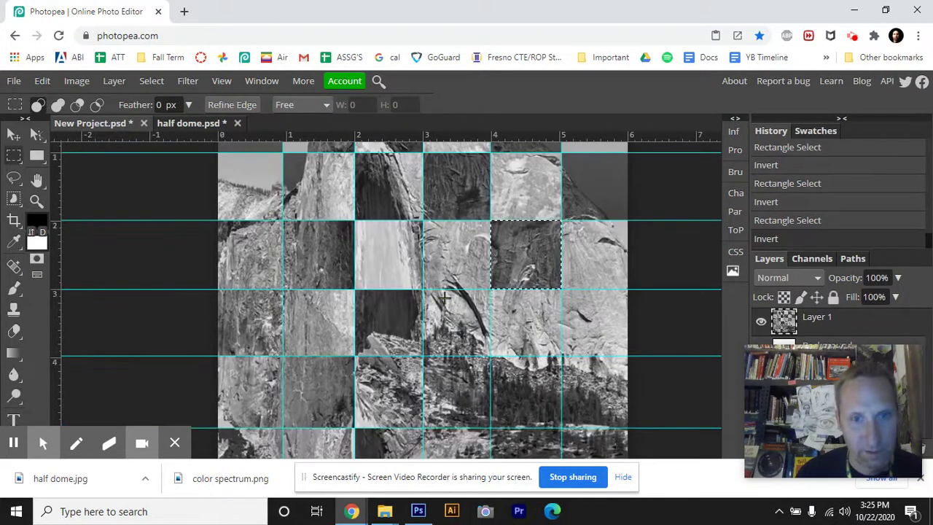
Step: Invert the fourth tiles of columns four and six and the fifth tile of column five
left_click_drag(424, 289, 490, 358)
key("ctrl+i")
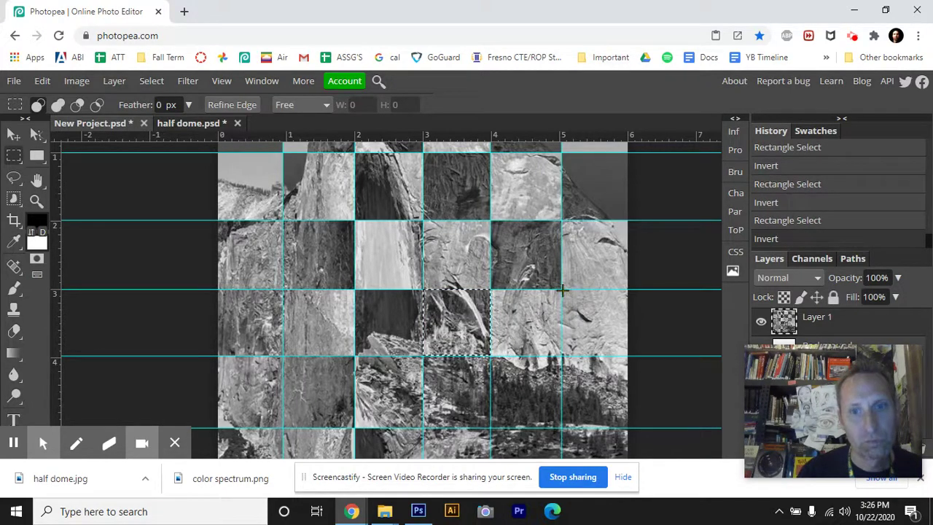
left_click_drag(561, 291, 628, 355)
key("ctrl+i")
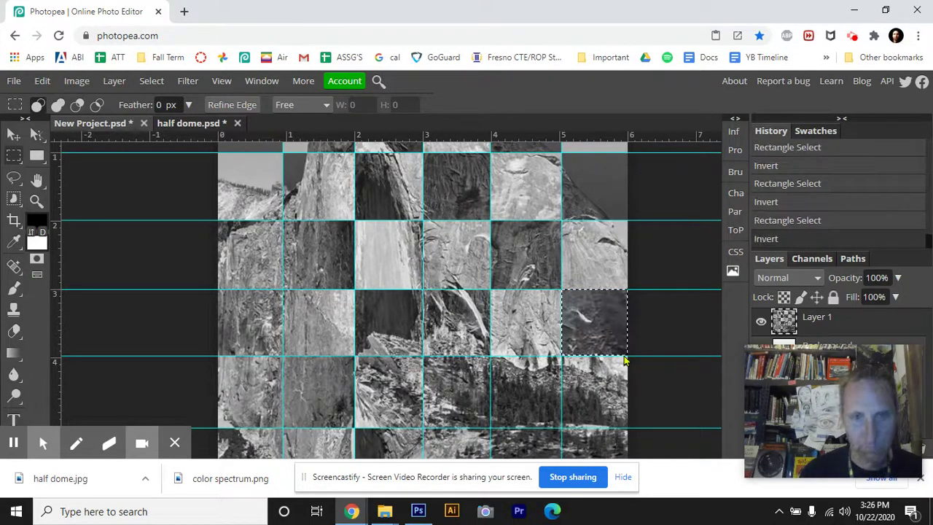
left_click_drag(492, 356, 562, 425)
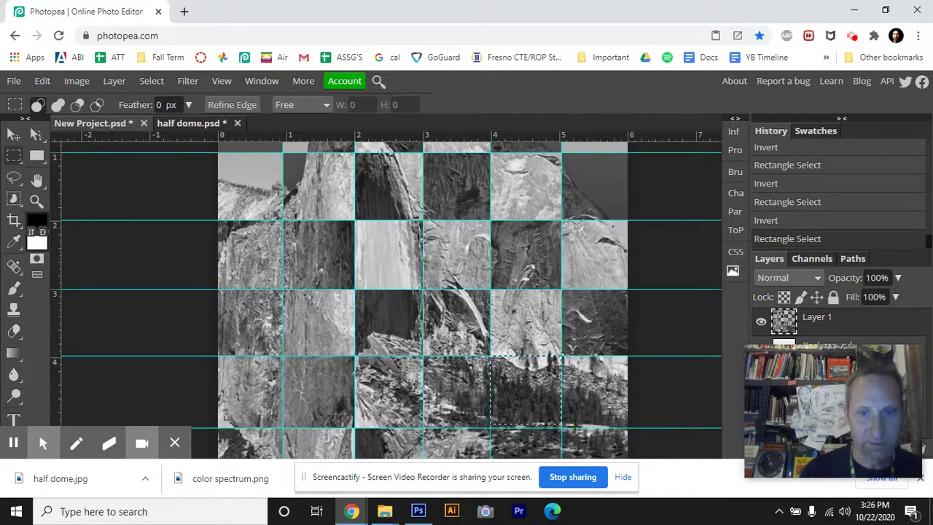
left_click(498, 342)
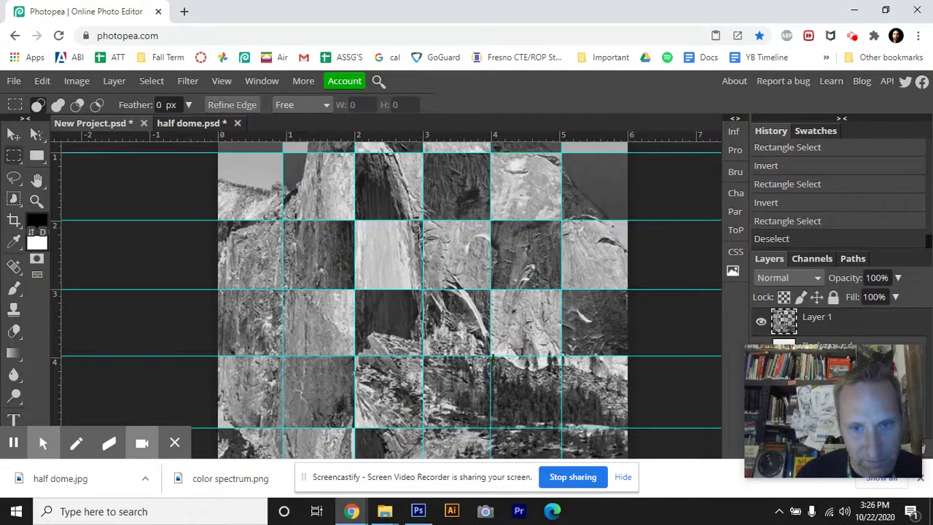
left_click_drag(492, 356, 561, 428)
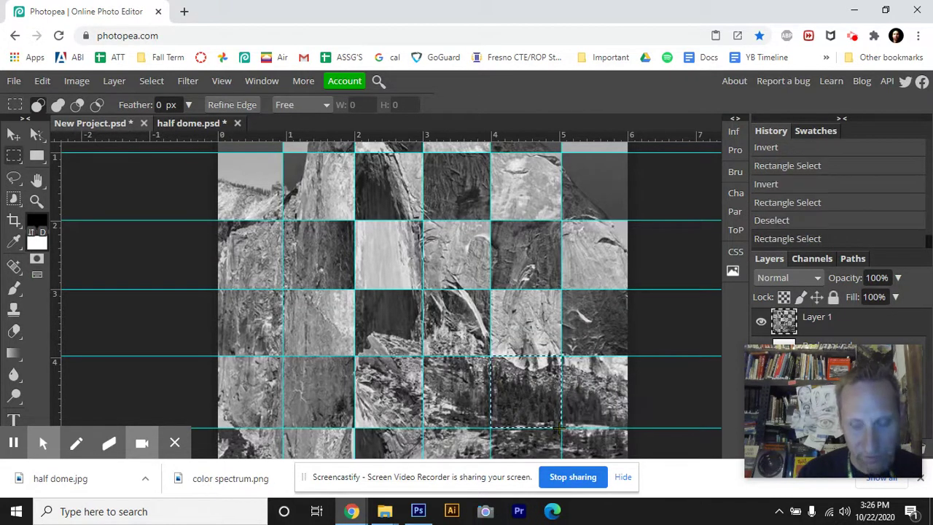
key("ctrl+i")
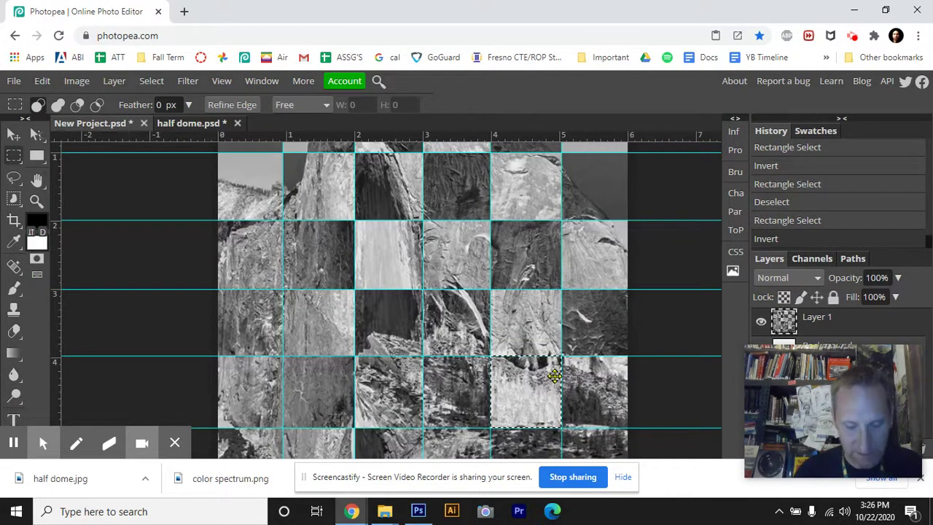
Step: Pan down to the bottom row and invert the bottom-right tile
key("h")
left_click_drag(552, 376, 541, 264)
key("m")
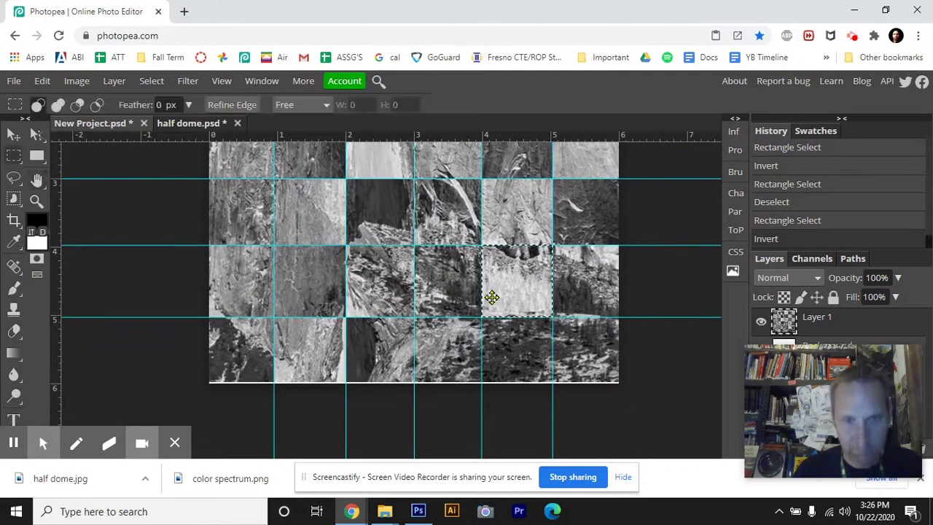
left_click_drag(414, 318, 482, 382)
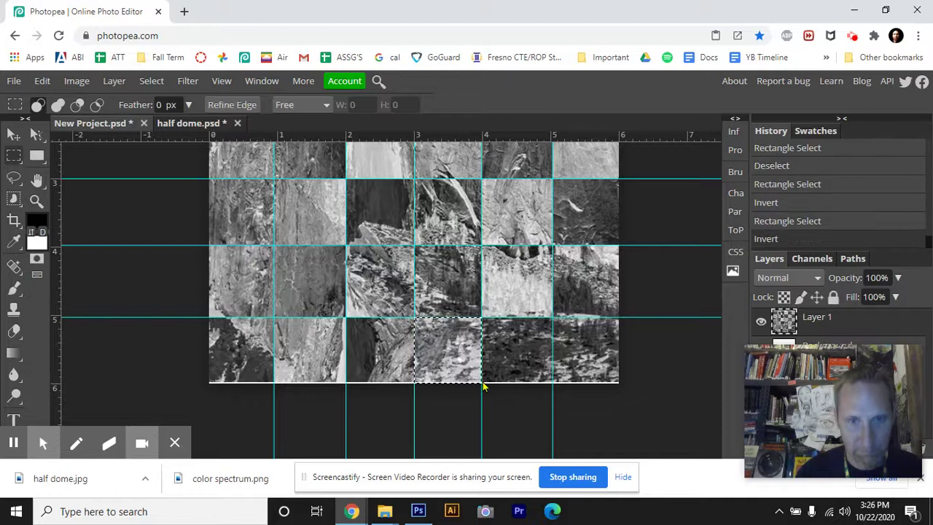
left_click_drag(552, 318, 639, 406)
key("ctrl+i")
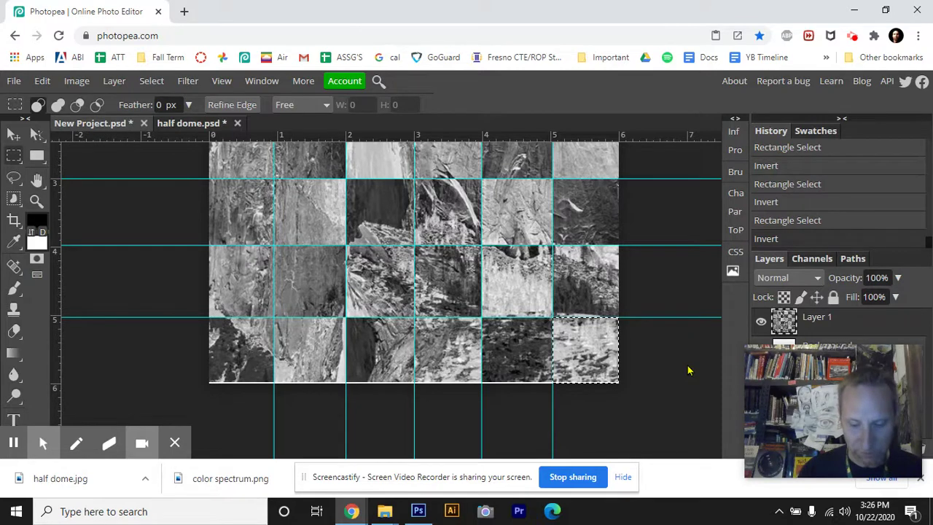
Step: Fit the tiled image in view and marquee-select the leftmost column of tiles from top to bottom
key("ctrl+0")
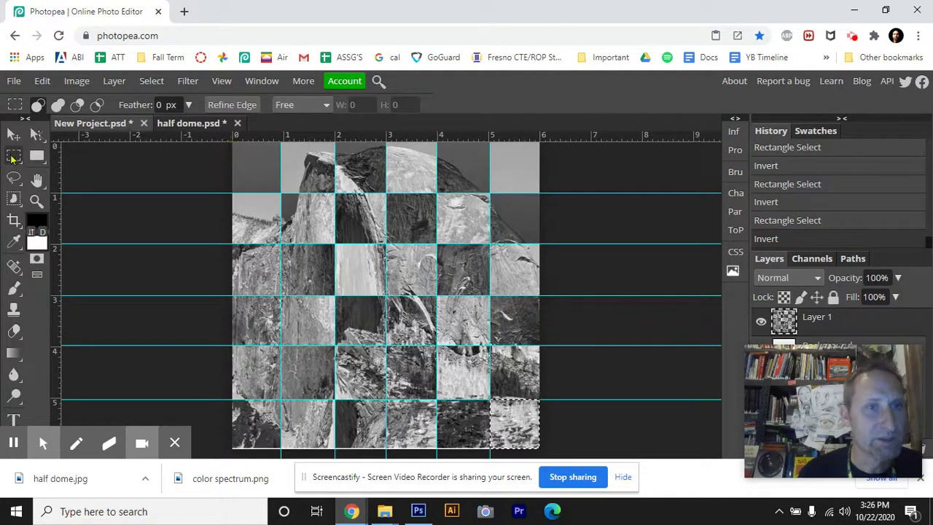
left_click_drag(228, 138, 259, 138)
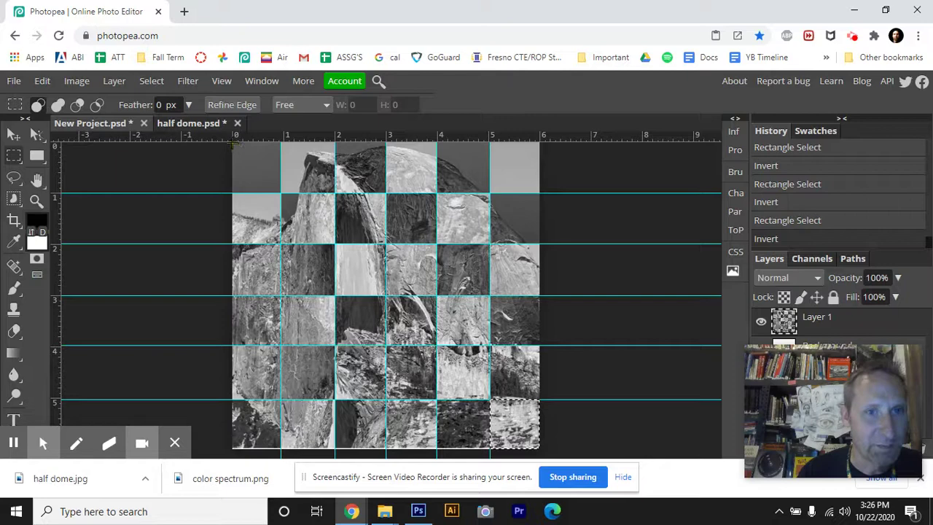
left_click_drag(233, 143, 281, 464)
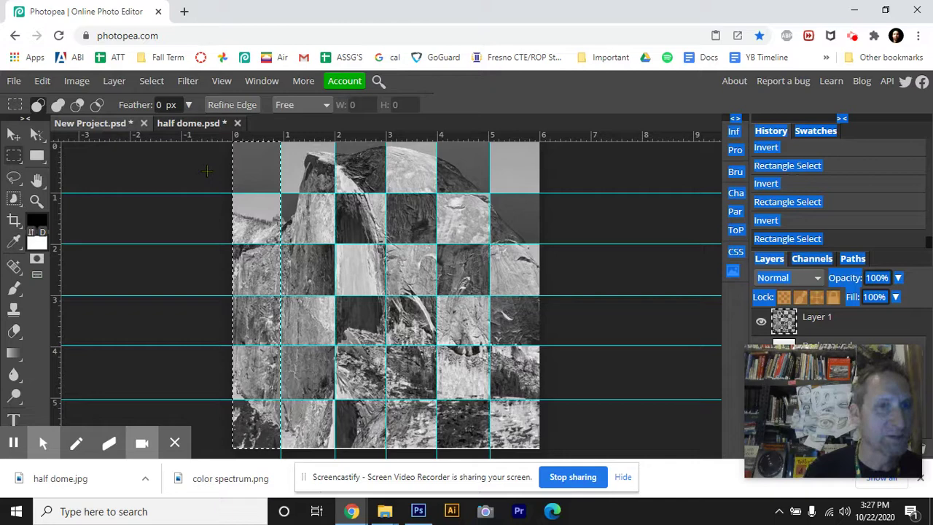
Step: Colorize the selected first column in Hue/Saturation at Hue 0, Saturation 100
key("ctrl+u")
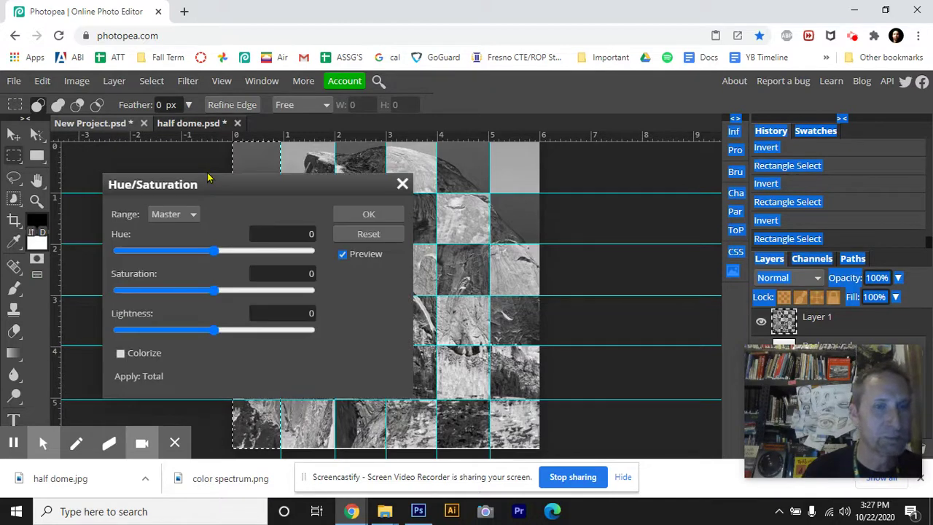
left_click_drag(232, 185, 530, 147)
left_click(76, 81)
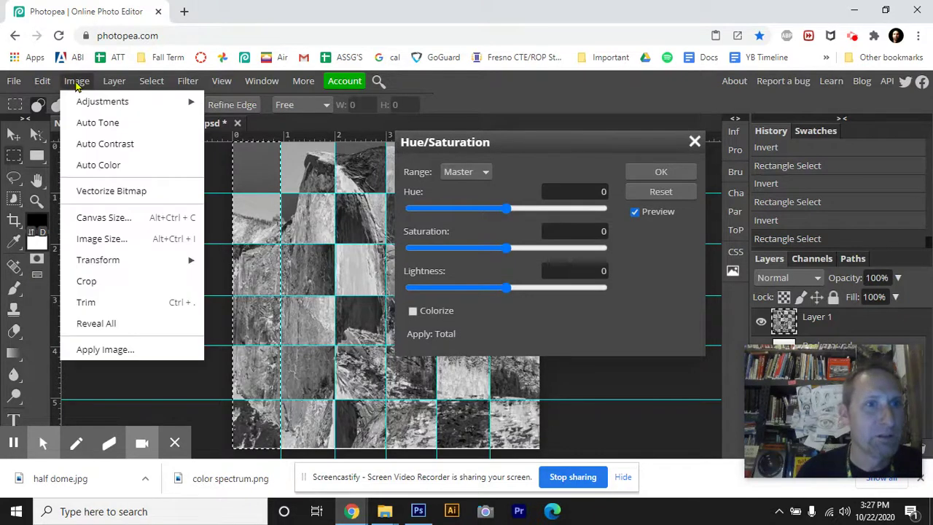
mouse_move(86, 107)
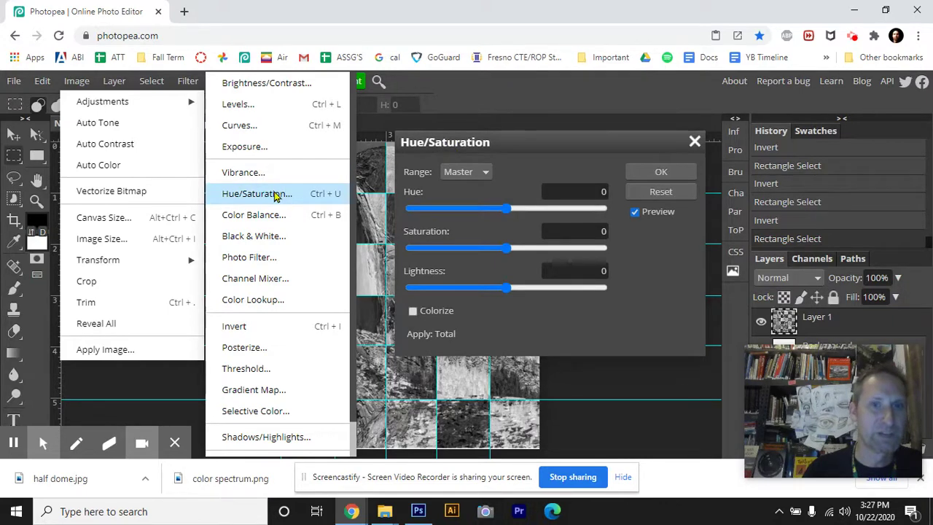
left_click(491, 145)
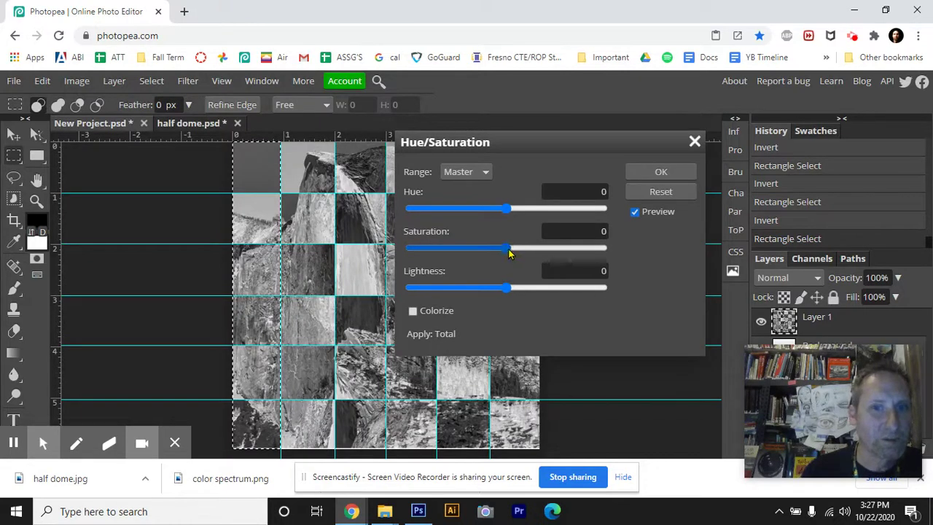
left_click(413, 311)
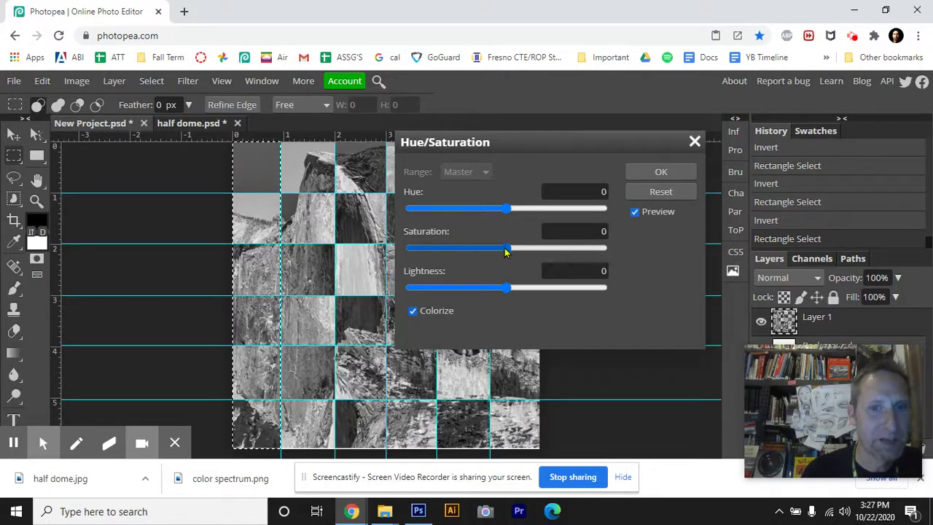
left_click_drag(506, 248, 630, 258)
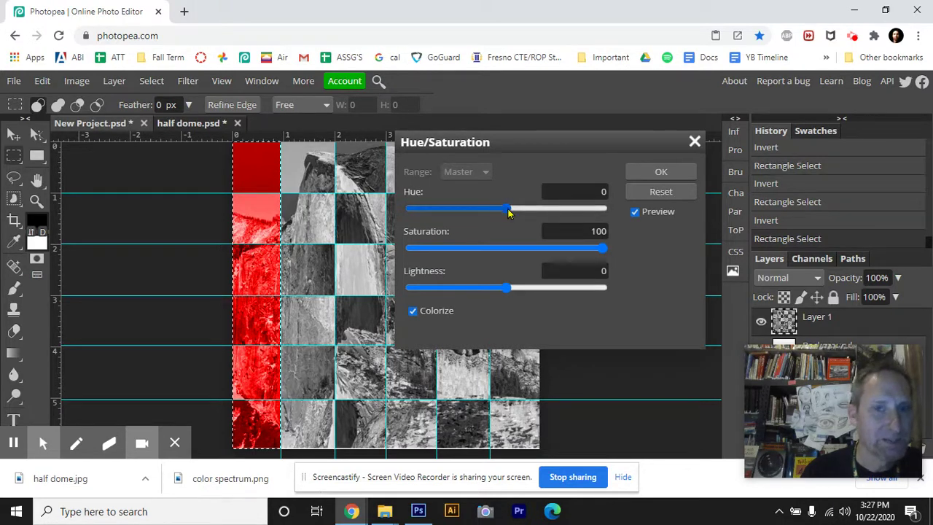
mouse_move(509, 212)
left_mouse_down()
mouse_move(417, 211)
mouse_move(510, 210)
left_mouse_up()
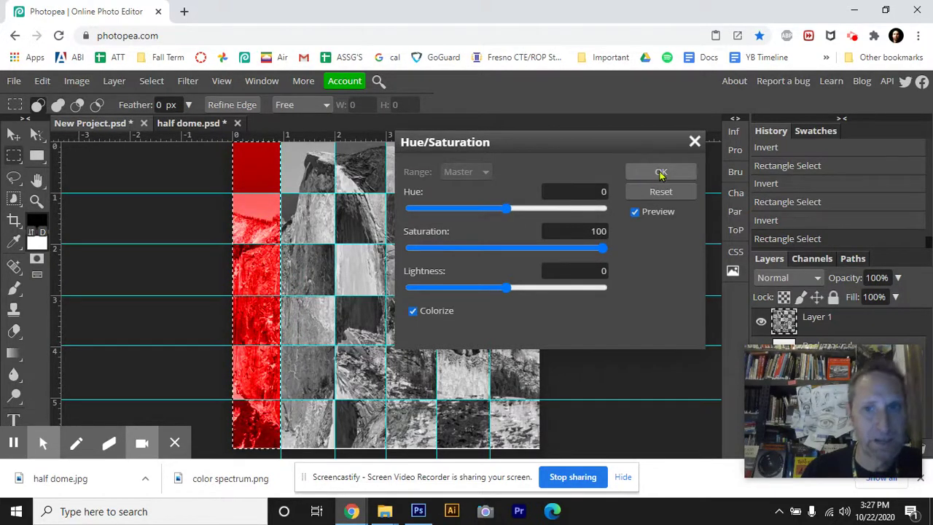
left_click(660, 173)
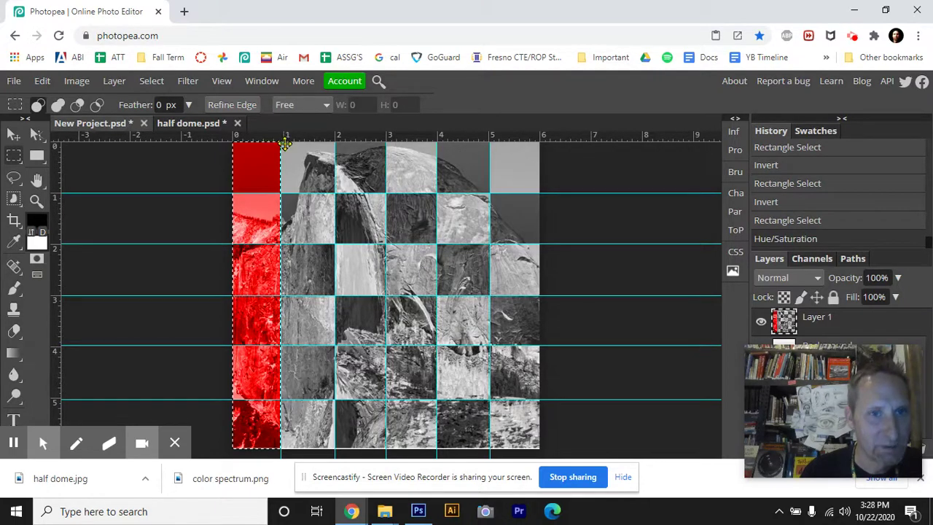
Step: Clear the selection and add a vertical guide at the second column's edge
left_click_drag(282, 144, 327, 145)
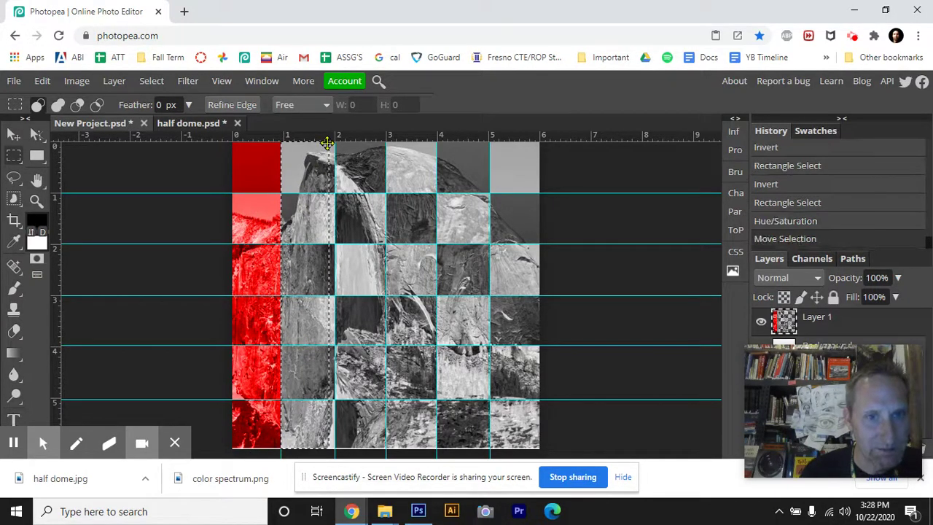
key("ctrl+d")
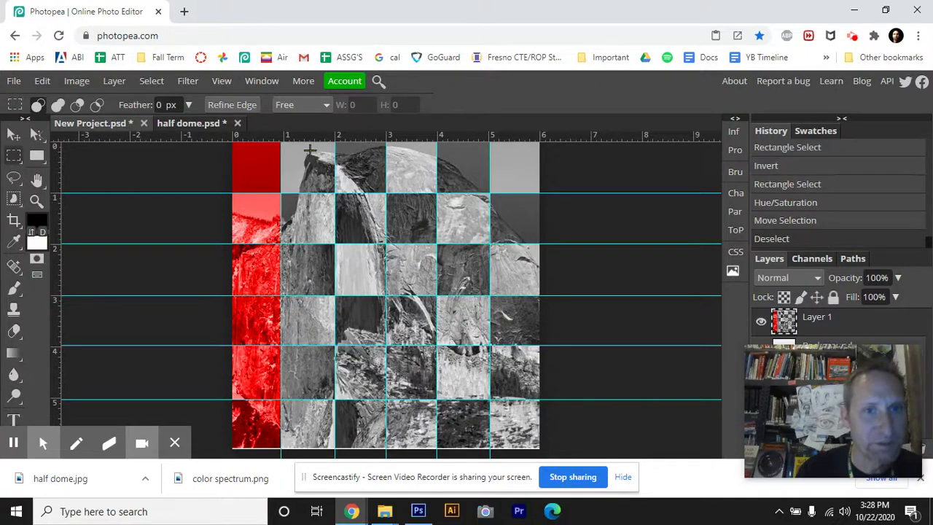
mouse_move(286, 135)
left_mouse_down()
mouse_move(290, 150)
mouse_move(278, 152)
left_mouse_up()
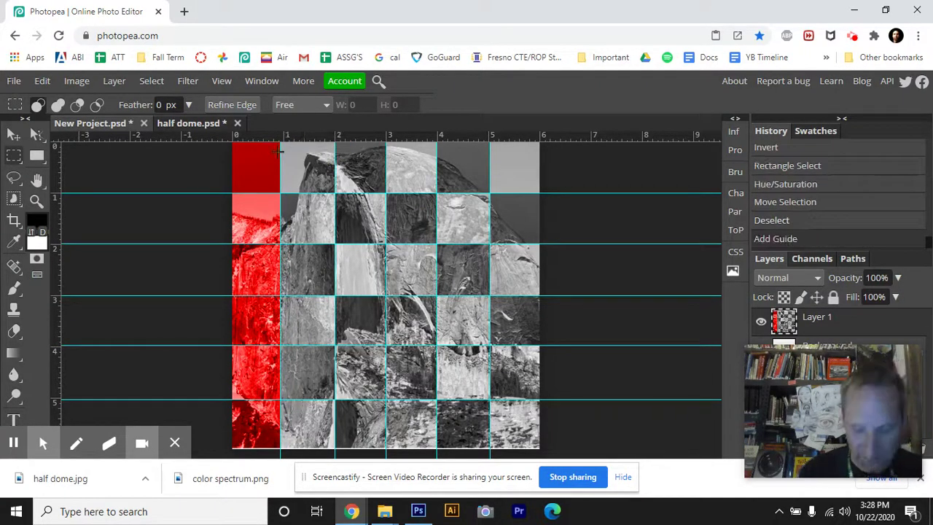
key("ctrl+minus")
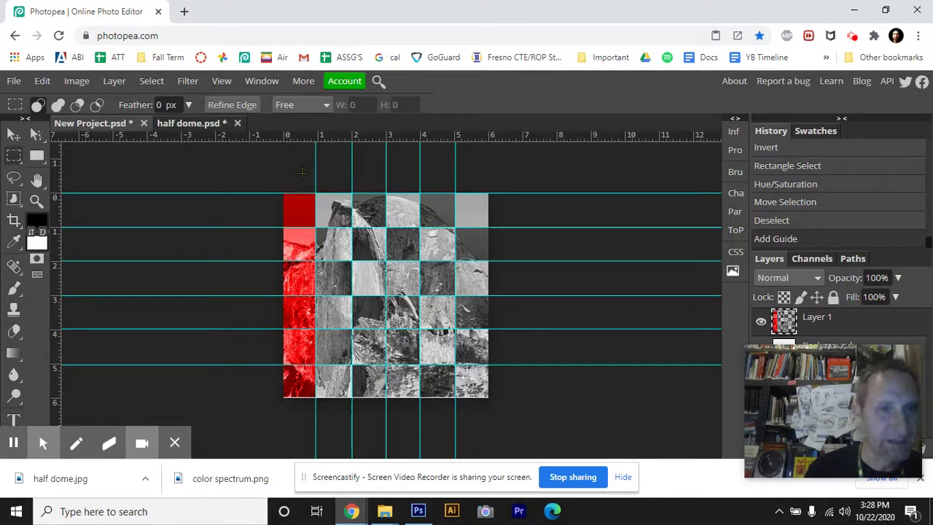
key("ctrl+semicolon")
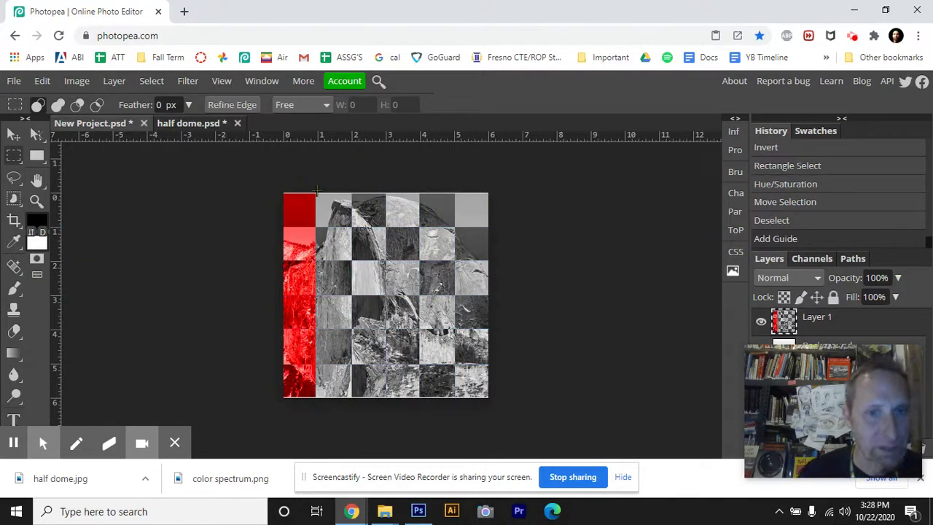
Step: Marquee-select the second column of tiles, aligned to the guides, and open Hue/Saturation
left_click_drag(317, 189, 352, 409)
key("ctrl+semicolon")
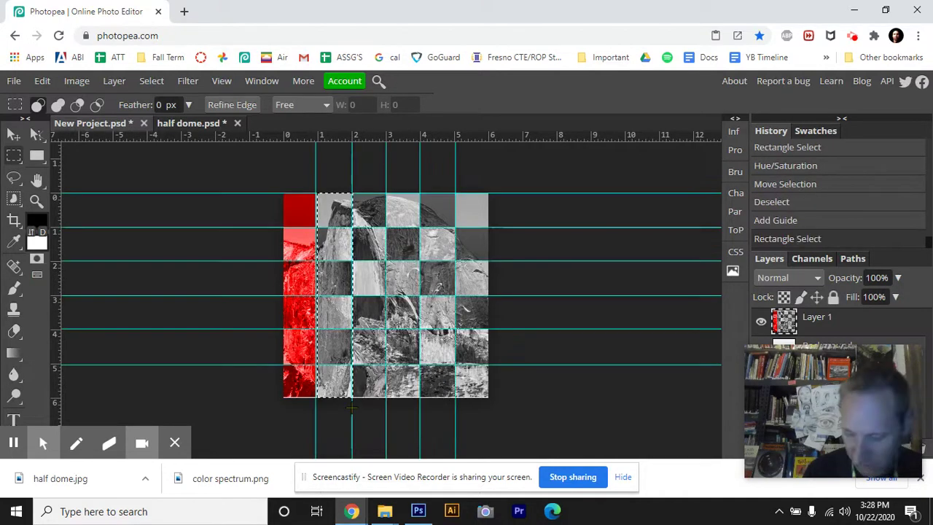
key("Left")
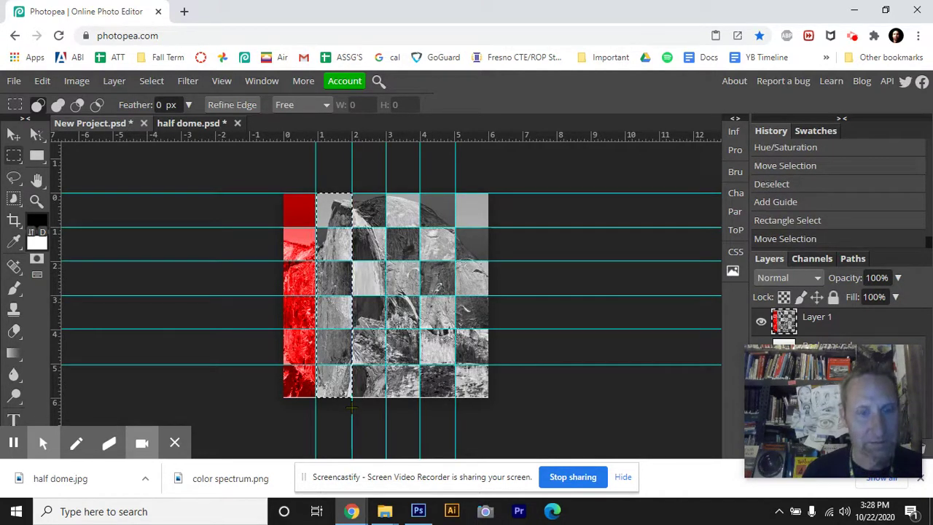
key("ctrl+u")
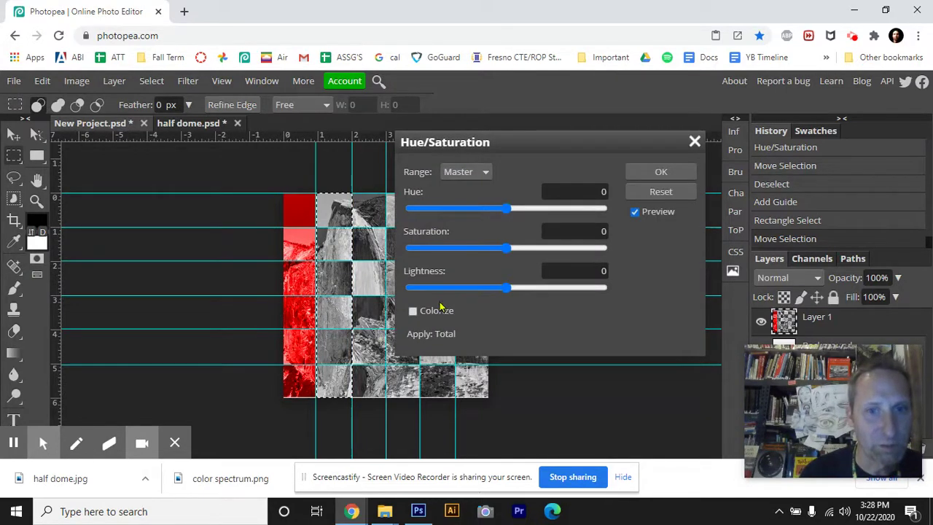
Step: Colorize the second column orange with Saturation 100 and Hue 27
left_click(414, 312)
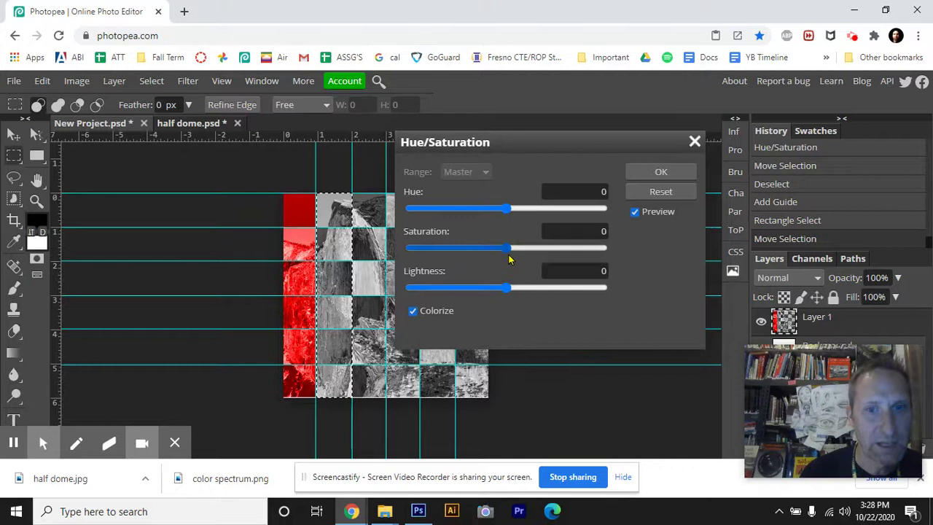
left_click_drag(510, 251, 617, 249)
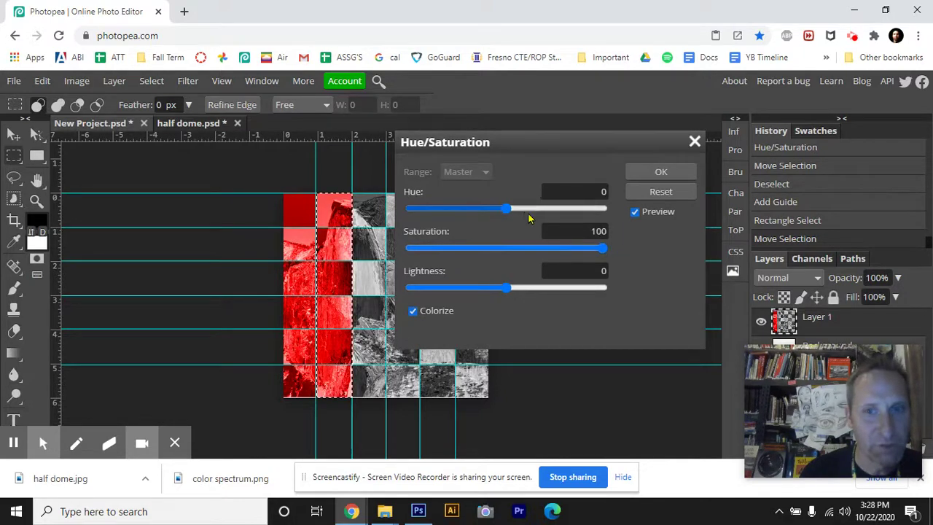
mouse_move(508, 209)
left_mouse_down()
mouse_move(462, 212)
mouse_move(522, 217)
left_mouse_up()
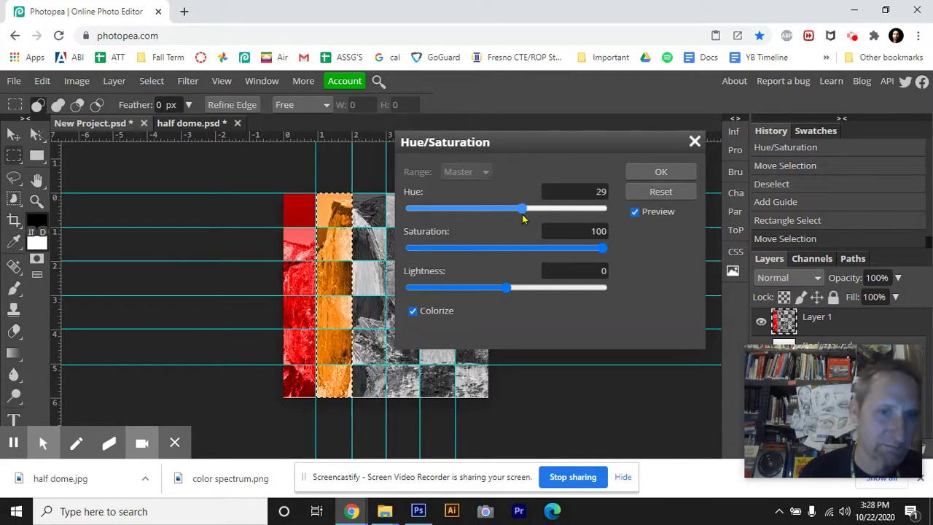
left_click_drag(522, 219, 520, 212)
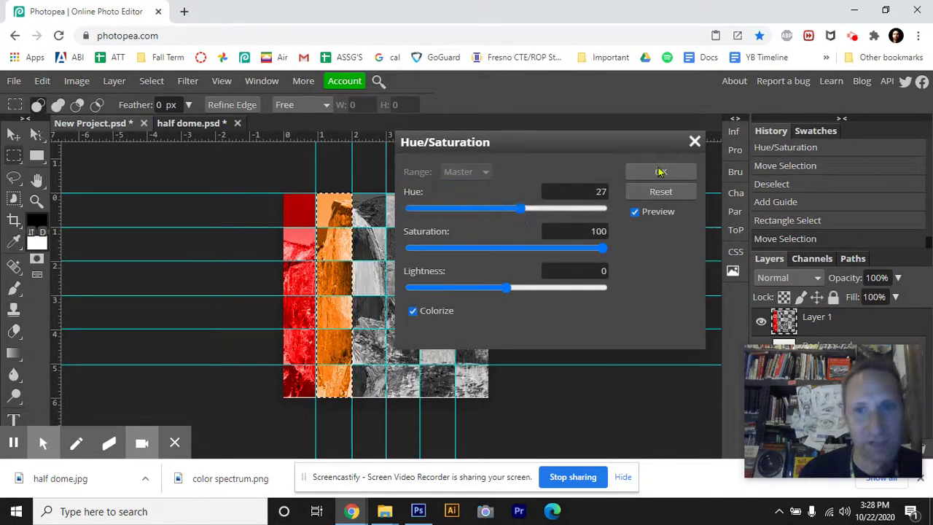
left_click(660, 172)
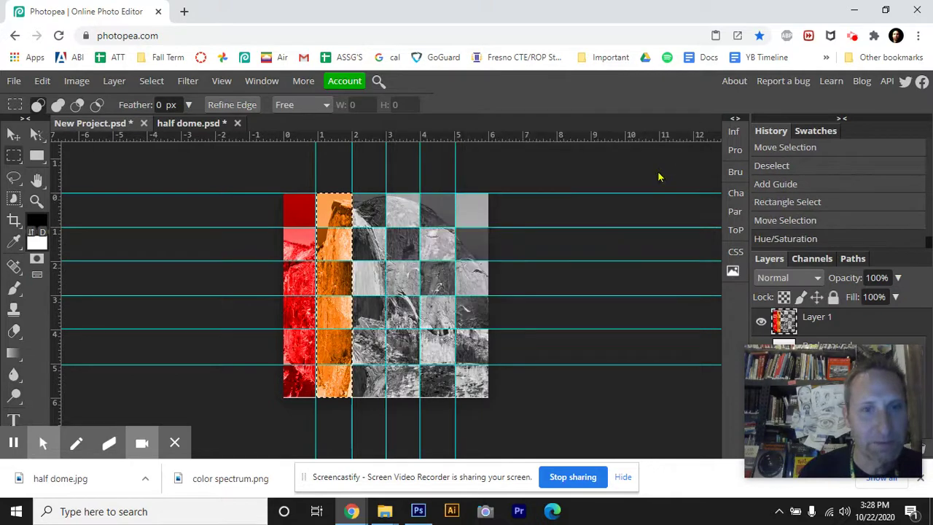
Step: Select the third column and colorize it yellow at Hue 65, Saturation 100
left_click(352, 187)
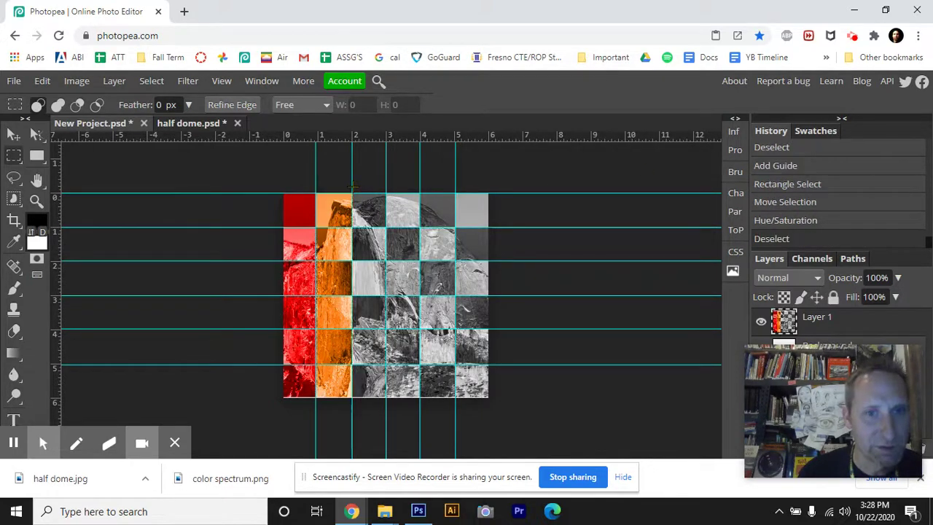
left_click_drag(353, 186, 387, 410)
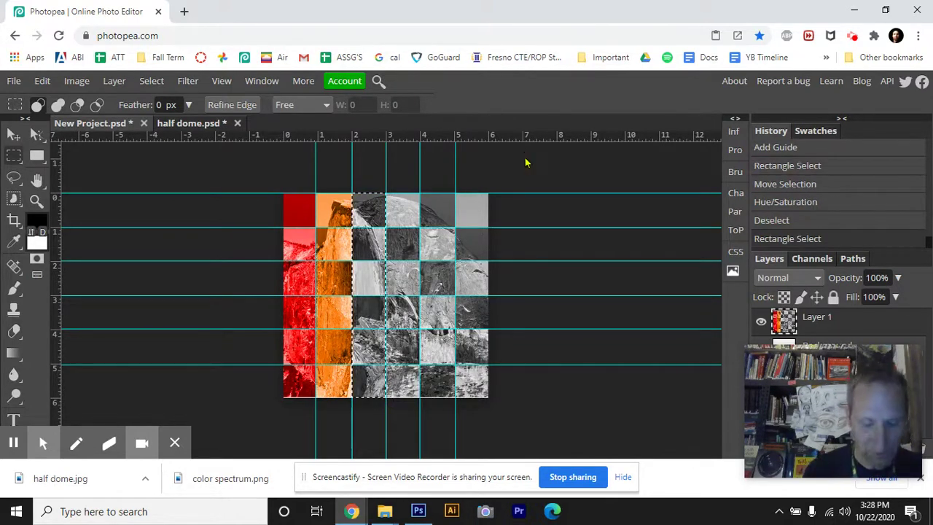
key("ctrl+u")
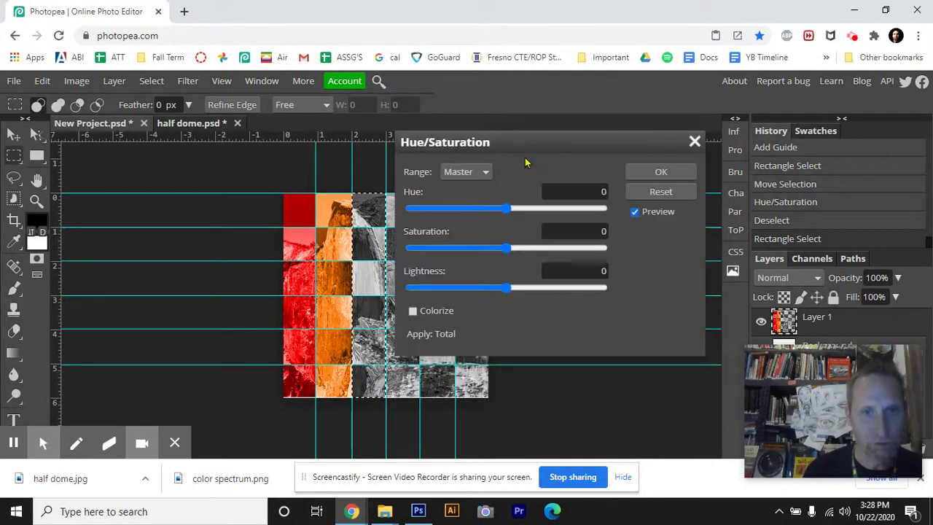
left_click(413, 311)
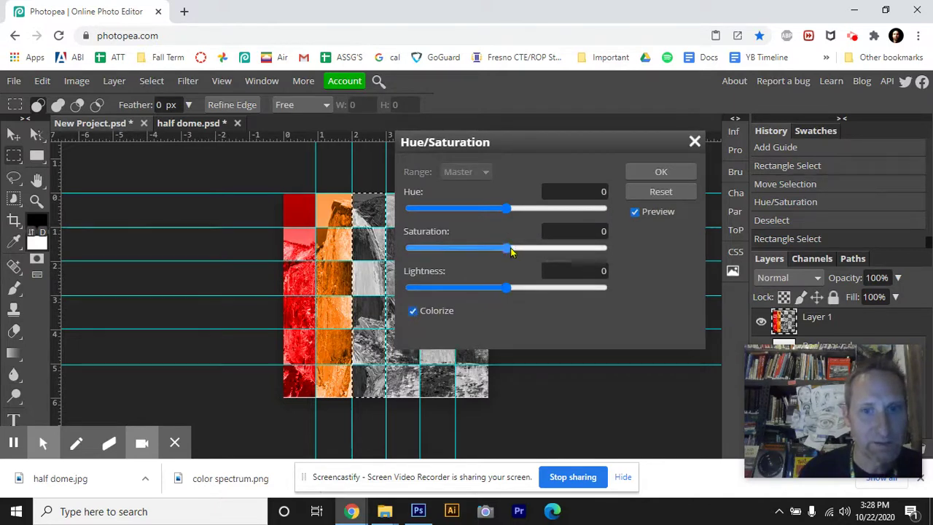
left_click_drag(506, 248, 636, 258)
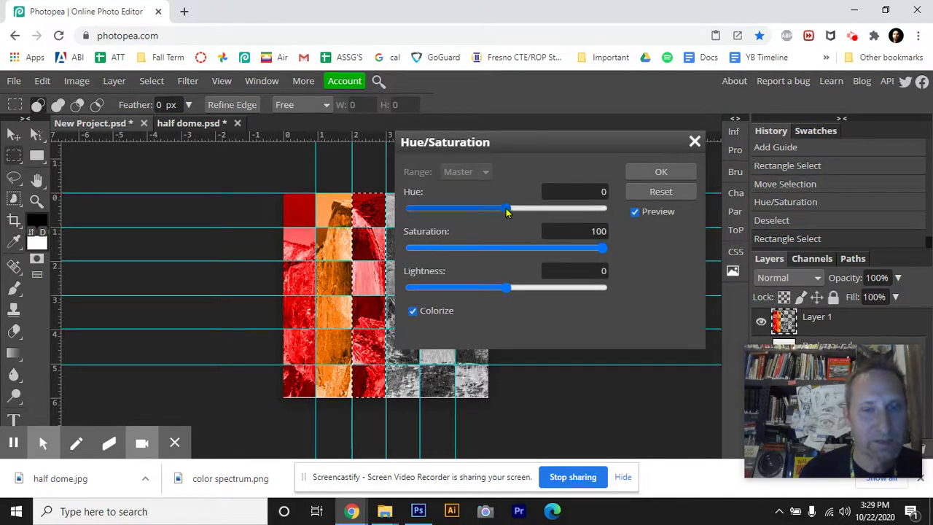
left_click_drag(505, 211, 542, 211)
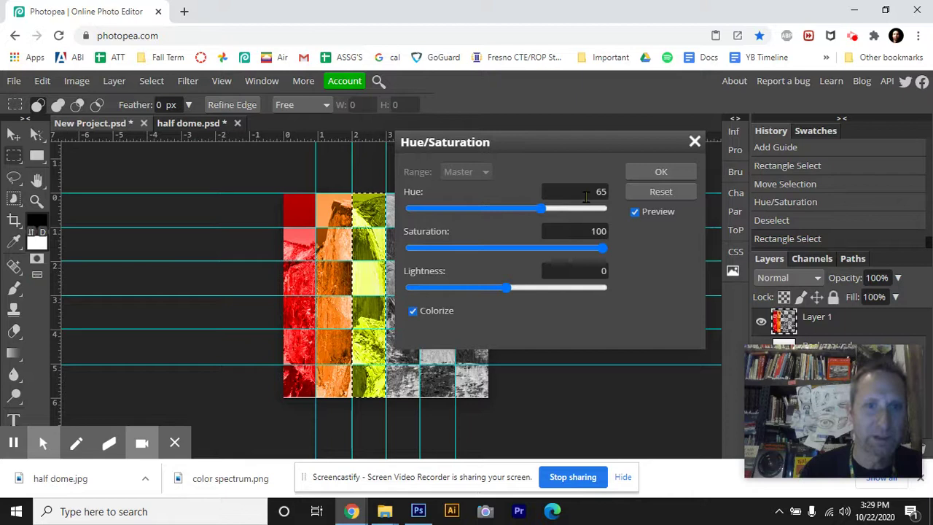
left_click(661, 173)
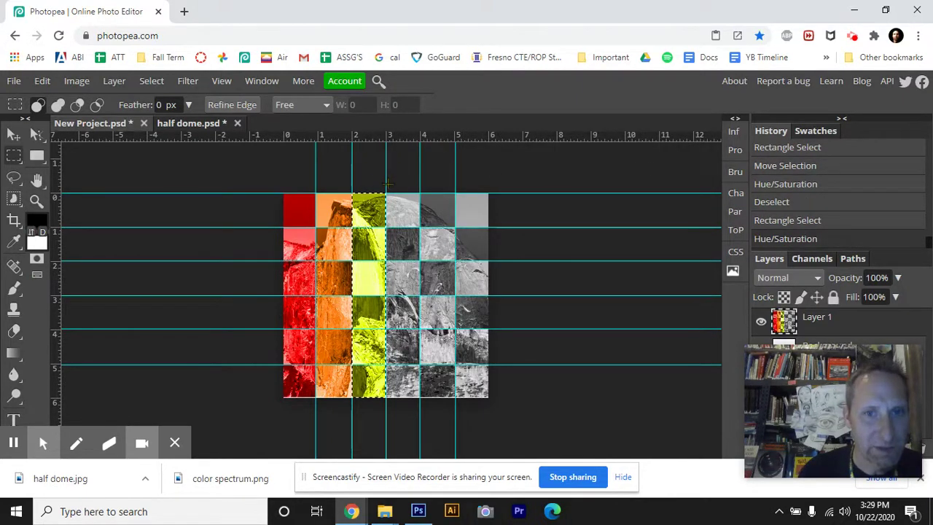
Step: Select the fourth column and colorize it green at Hue 110, Saturation 100
key("ctrl+d")
left_click_drag(387, 194, 420, 400)
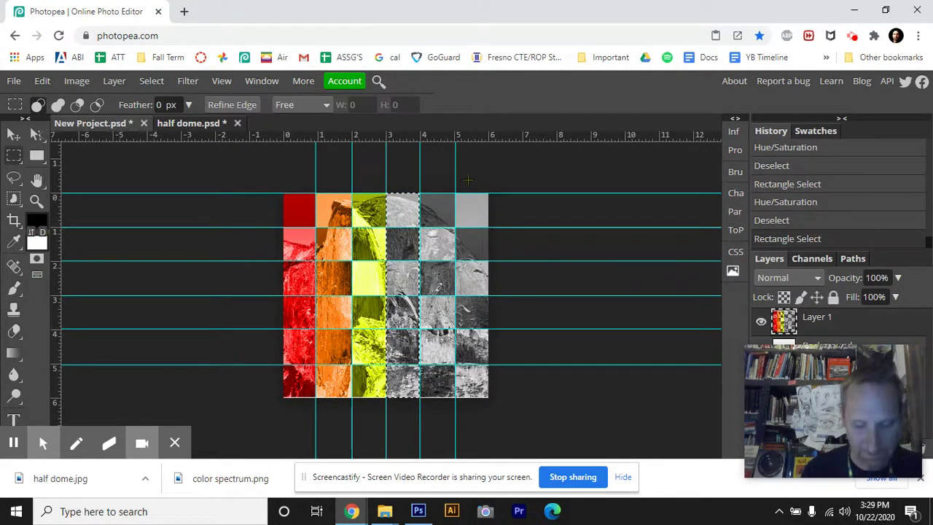
key("ctrl+u")
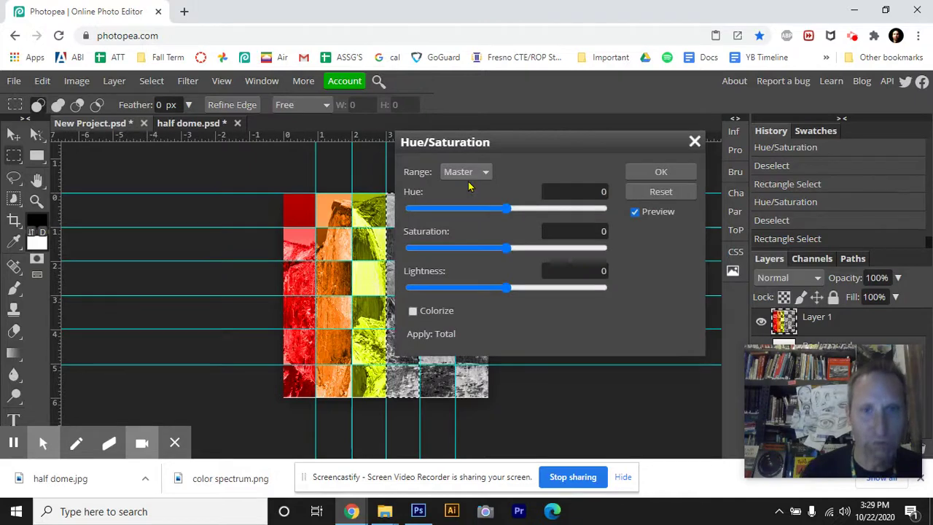
left_click(413, 311)
left_click_drag(508, 248, 636, 257)
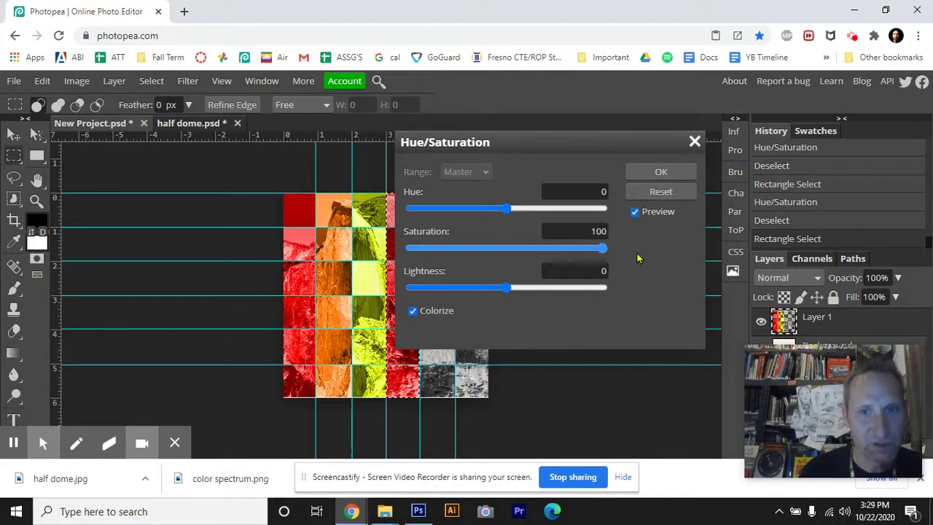
left_click_drag(544, 148, 642, 138)
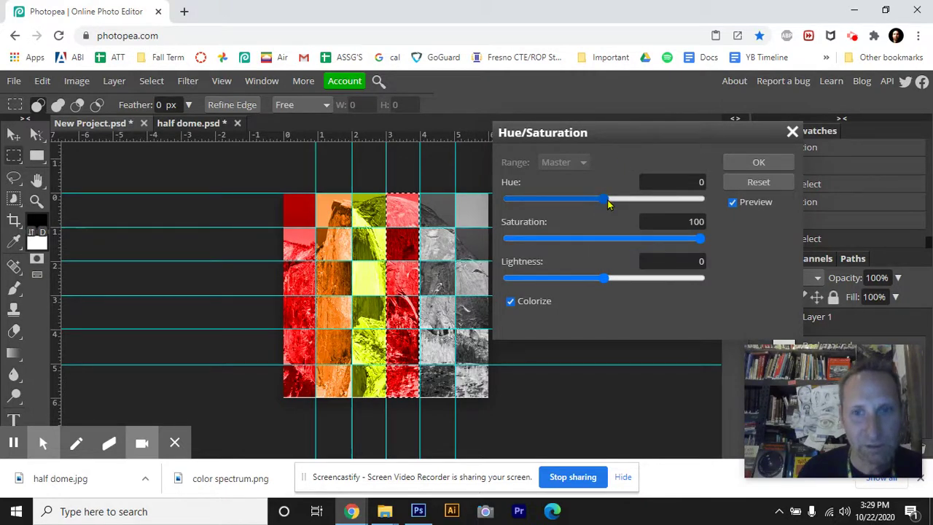
left_click_drag(604, 203, 661, 196)
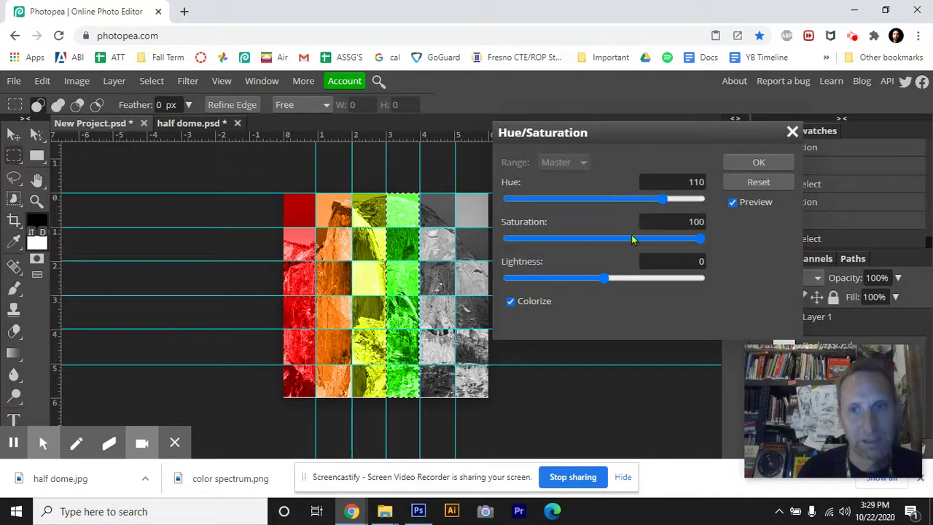
left_click(771, 166)
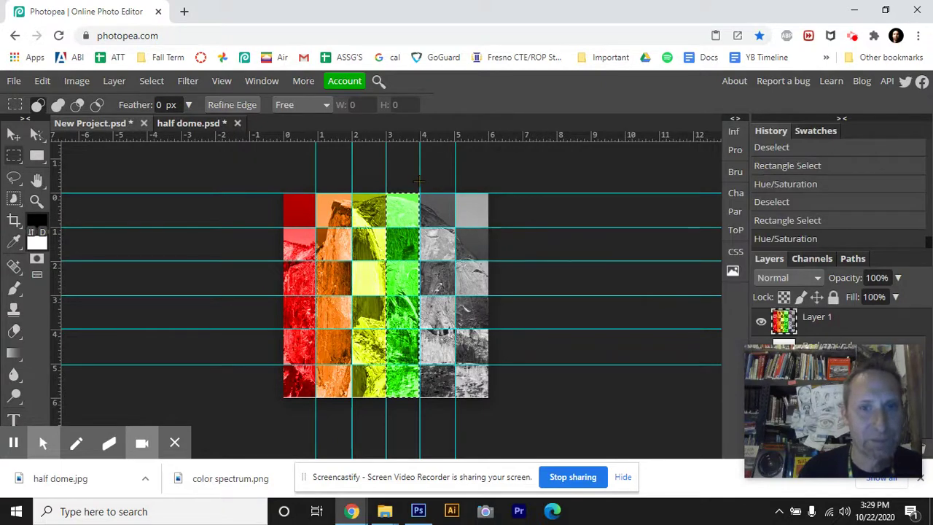
Step: Select the fifth column and colorize it blue at Hue -135, Saturation 100
key("ctrl+d")
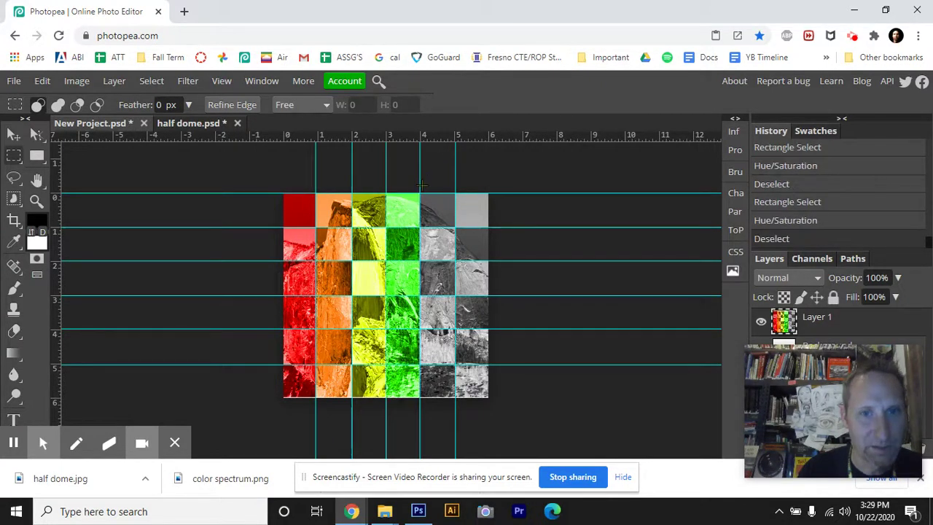
left_click_drag(421, 187, 455, 397)
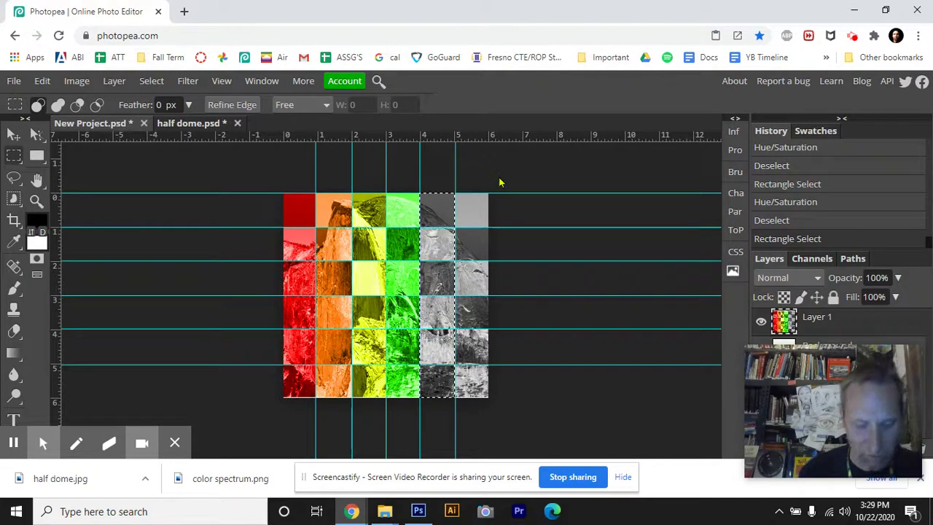
key("ctrl+u")
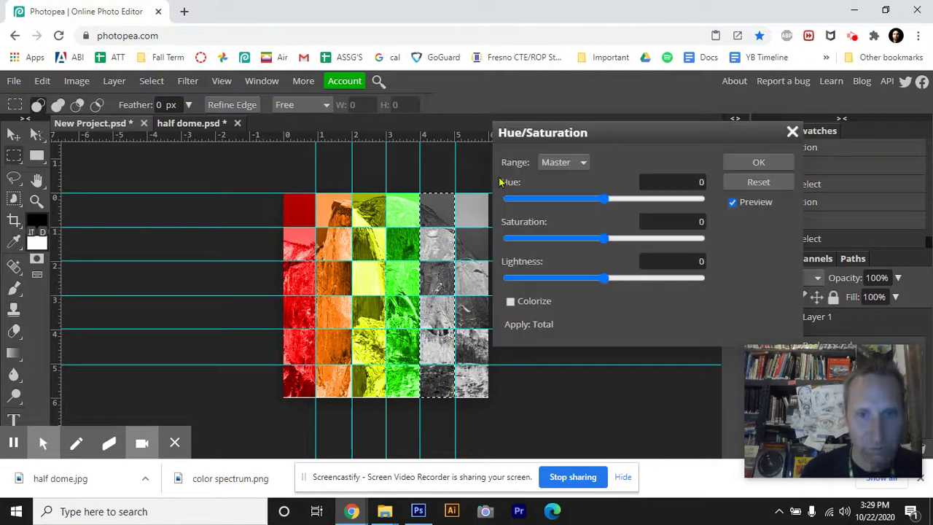
left_click(511, 301)
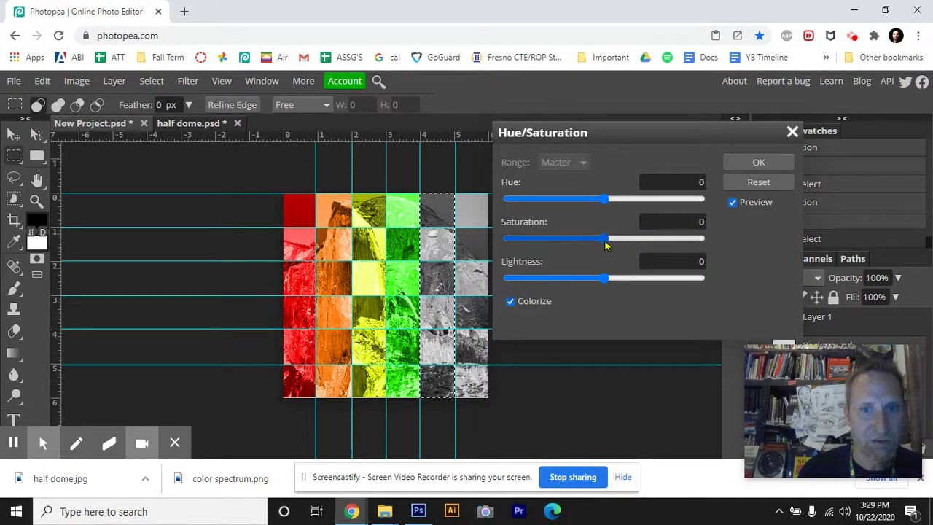
left_click_drag(605, 238, 673, 239)
left_click_drag(777, 239, 778, 239)
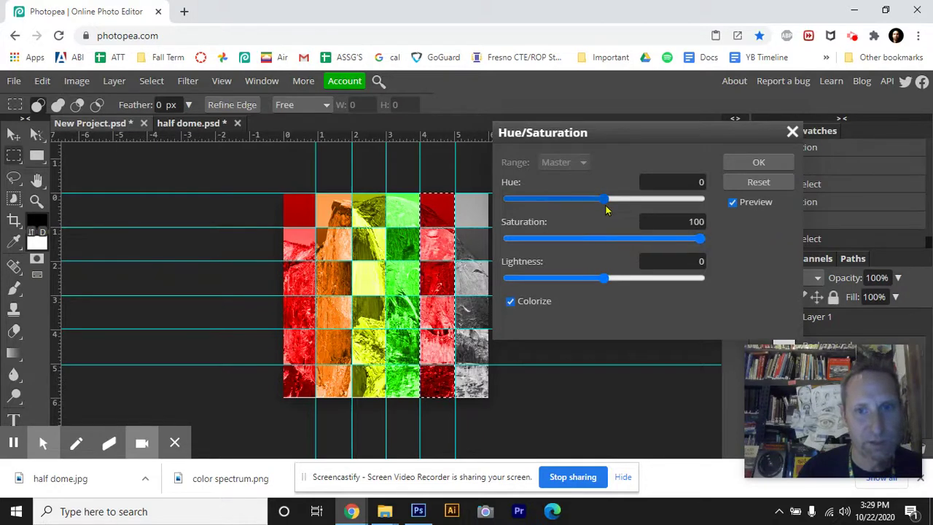
left_click_drag(603, 206, 533, 210)
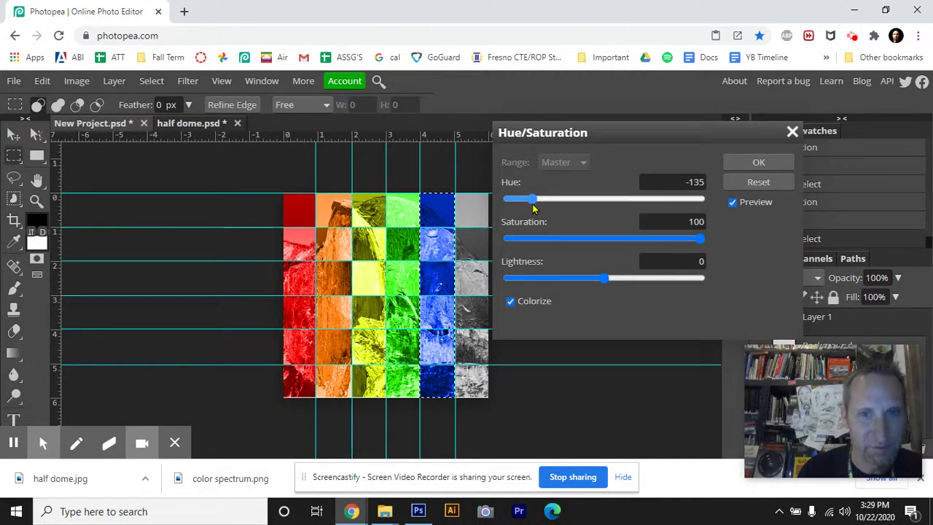
left_click(758, 163)
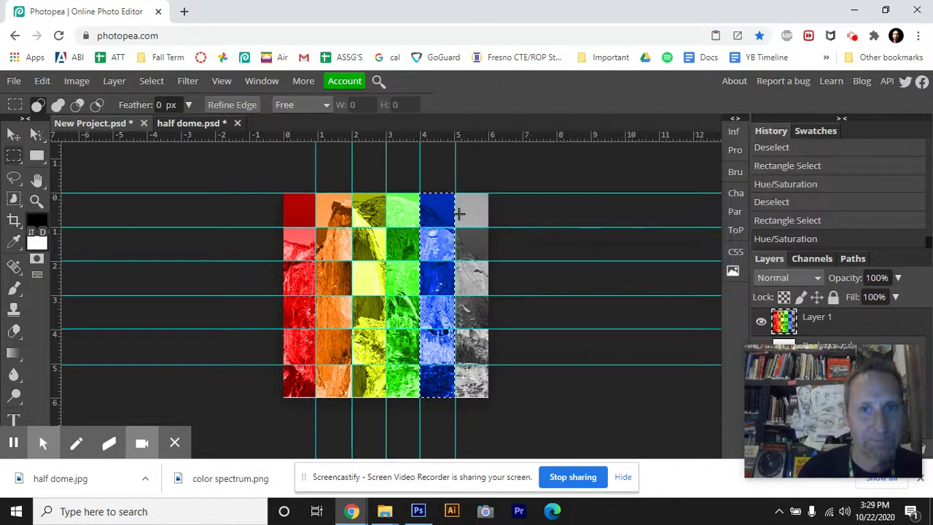
Step: Select the sixth grey column and colorize it violet at Hue -67, Saturation 100
key("ctrl+d")
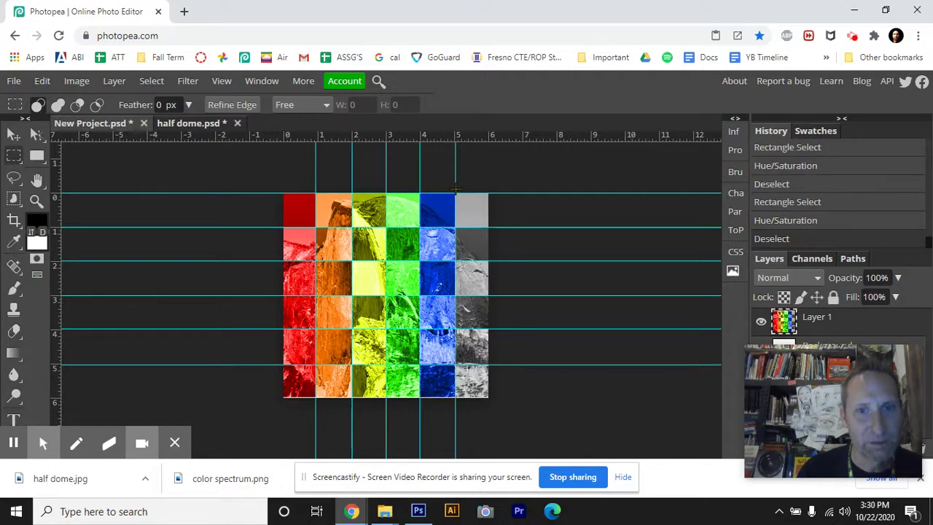
left_click_drag(456, 194, 512, 405)
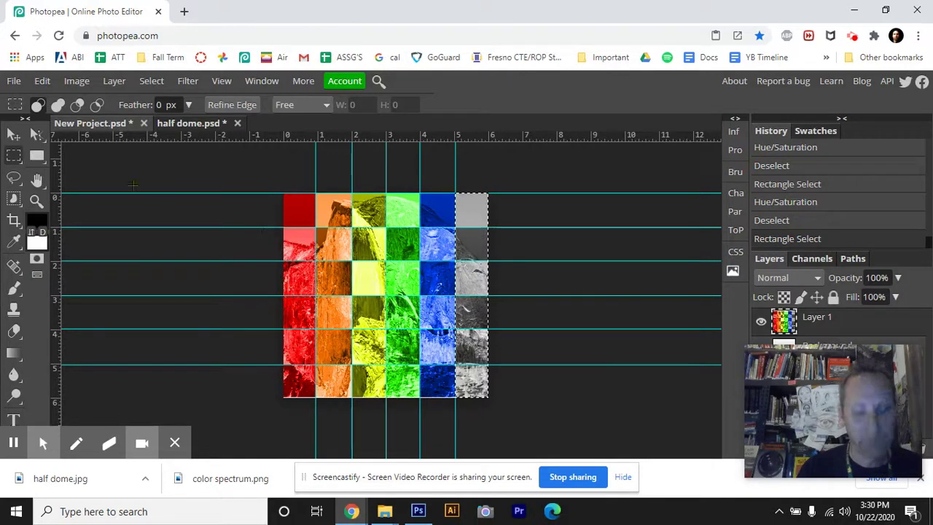
key("ctrl+u")
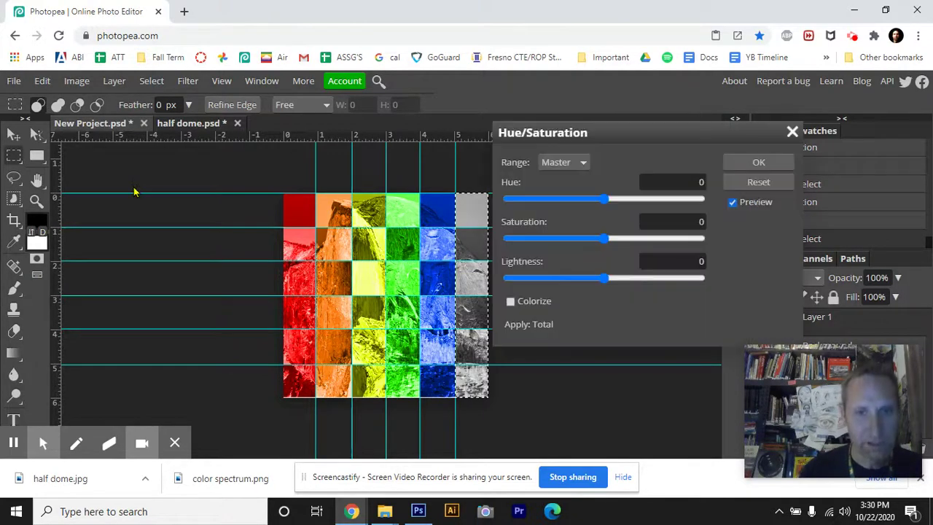
left_click(510, 301)
left_click_drag(607, 239, 747, 249)
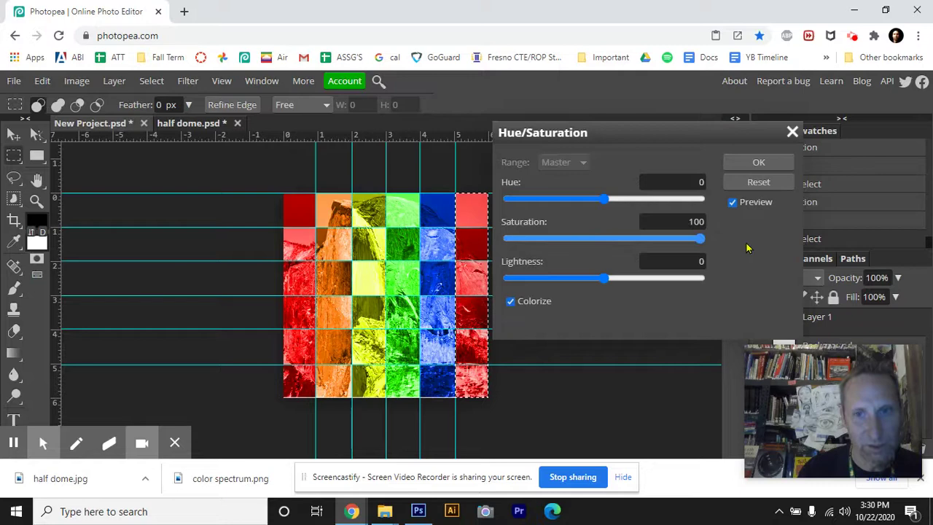
left_click_drag(605, 199, 570, 196)
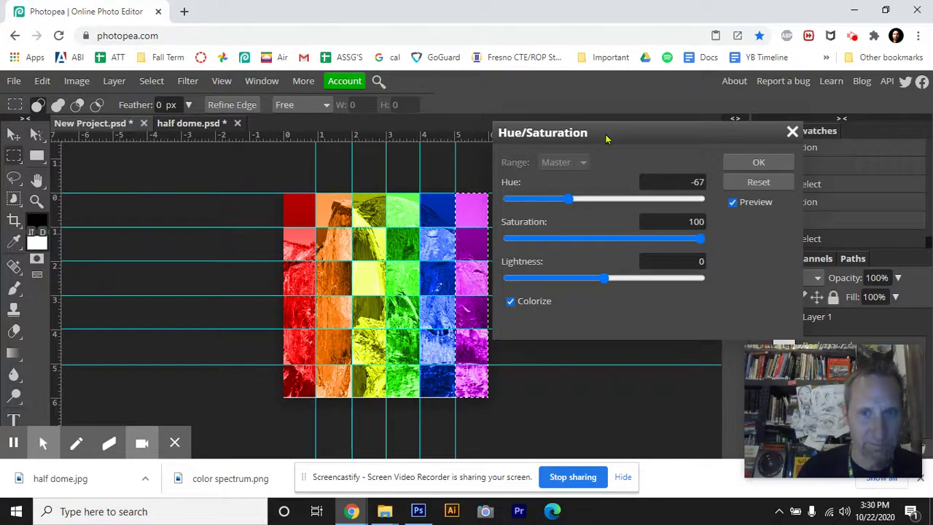
left_click_drag(606, 138, 657, 128)
left_click(796, 156)
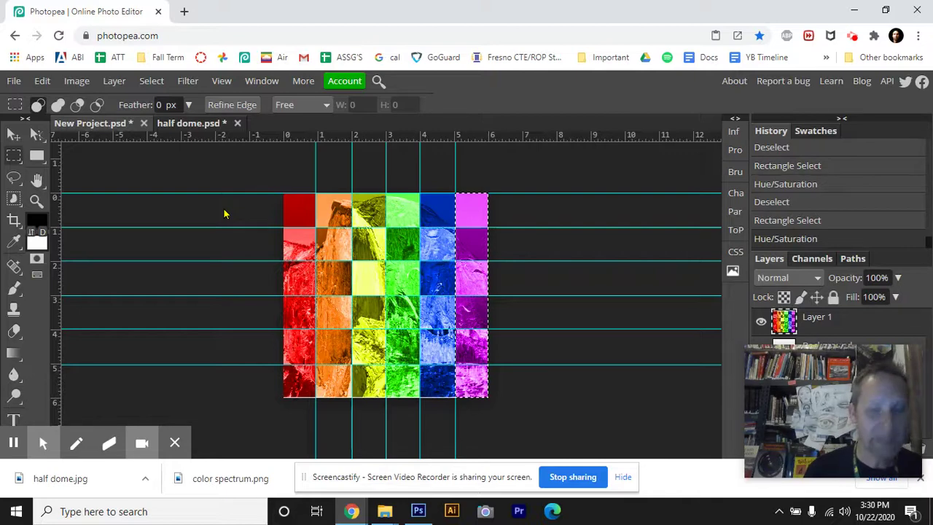
Step: Zoom in, hide the guides, and start a text box with font size 150 px
key("ctrl+plus")
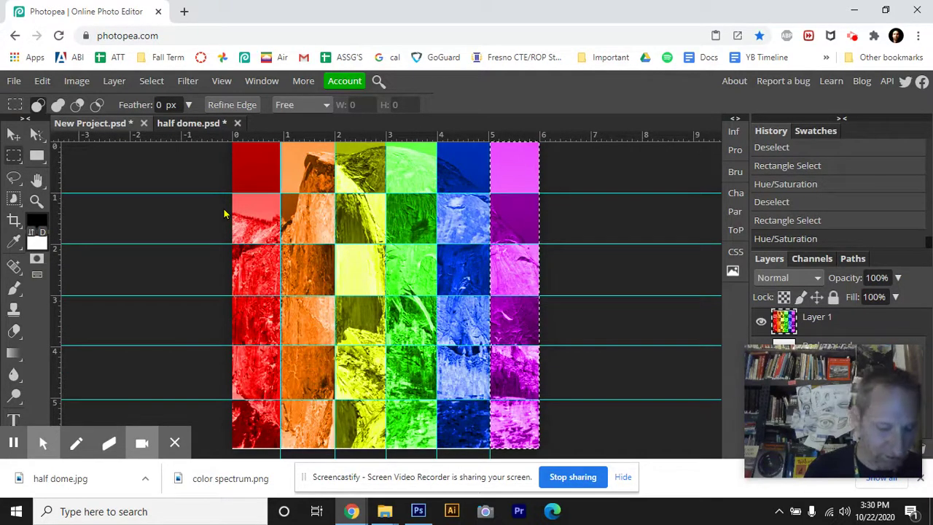
key("ctrl+h")
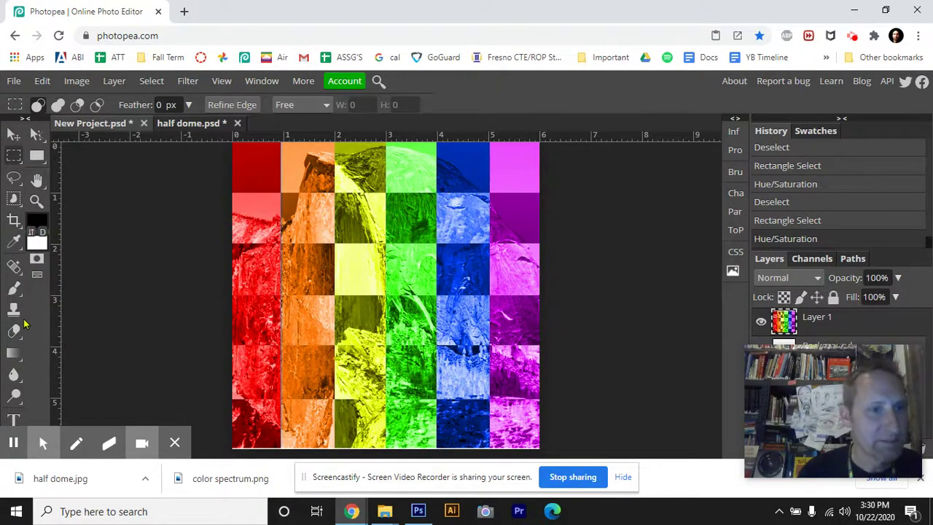
left_click(13, 419)
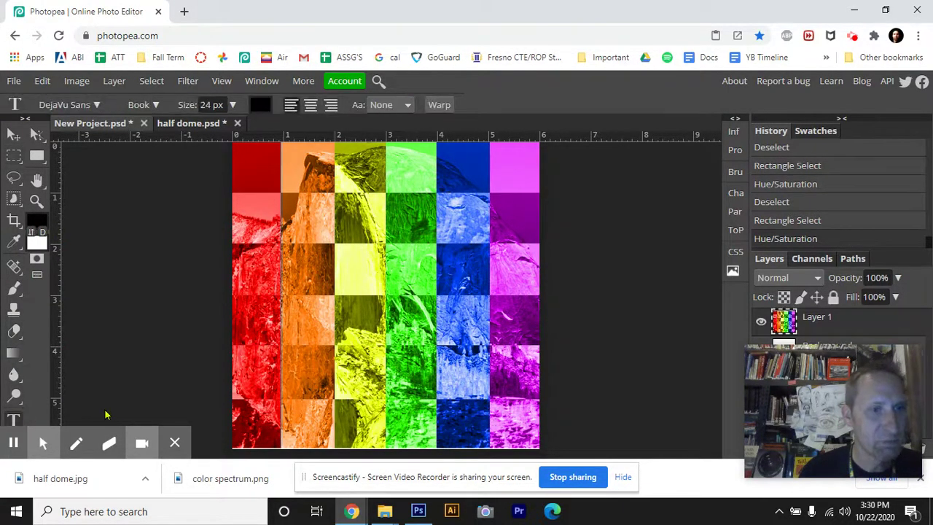
left_click(362, 332)
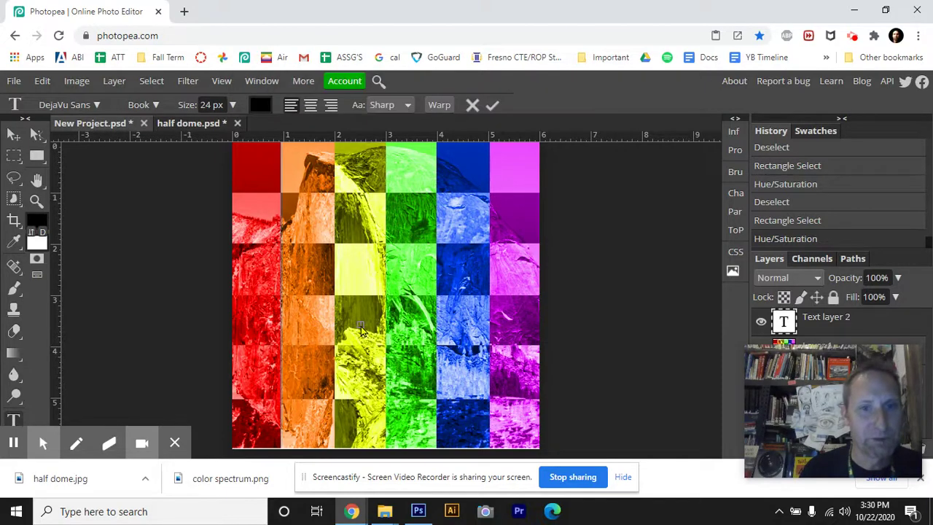
left_click(233, 105)
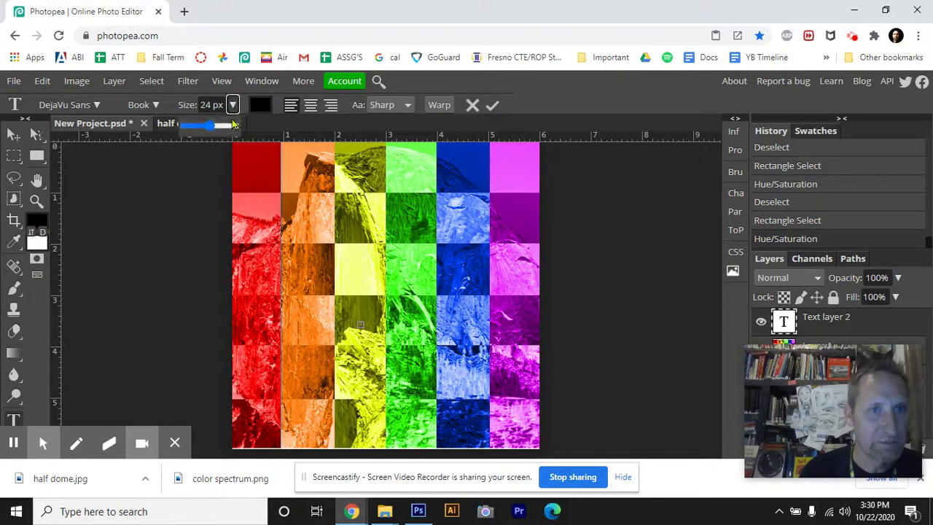
left_click_drag(214, 127, 266, 130)
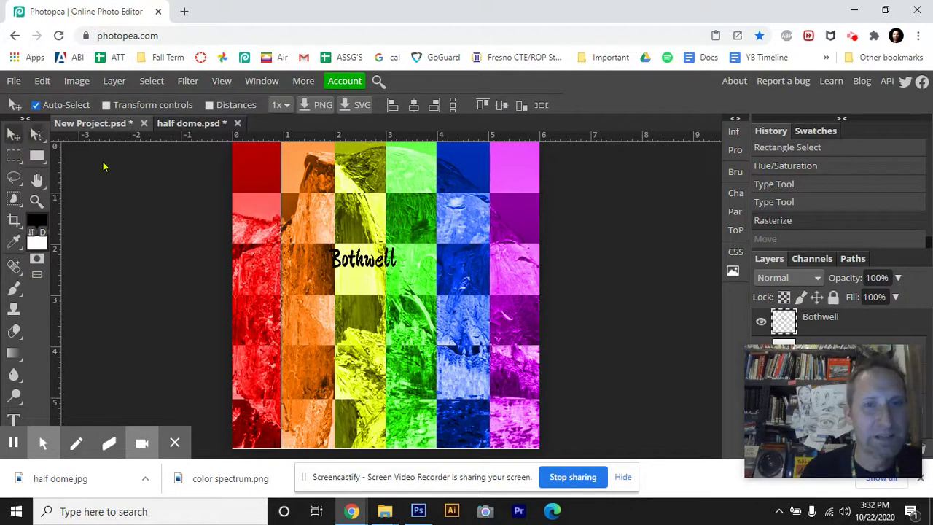
Step: Drag the name text onto the bottom-right corner tile, then select the whole canvas
left_click_drag(367, 263, 498, 159)
key("ctrl+a")
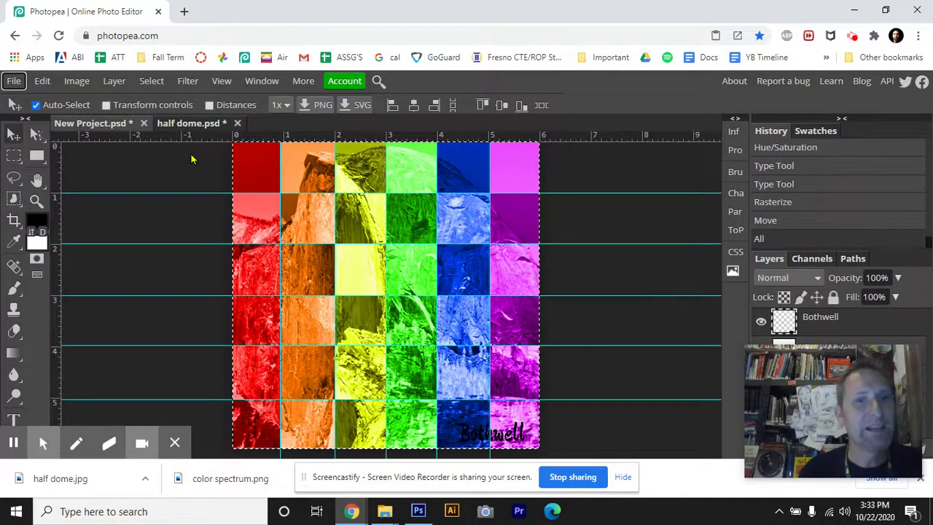